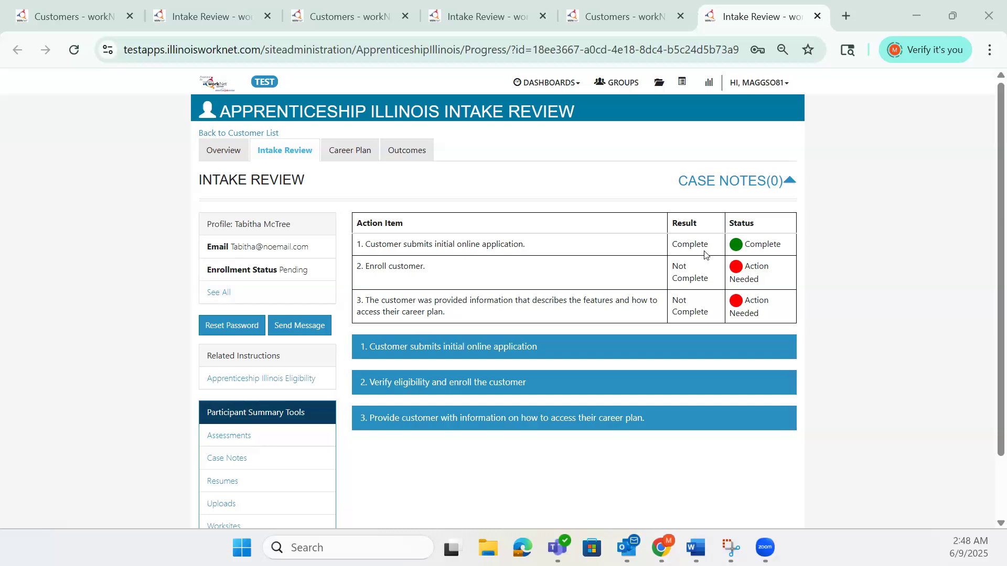
- Open Complete Program Eligibility under the verify eligibility and enroll action item, and start the customer's eligibility determination
{"action": "scroll", "coordinate": [705, 254], "scroll_direction": "down", "scroll_amount": 2}
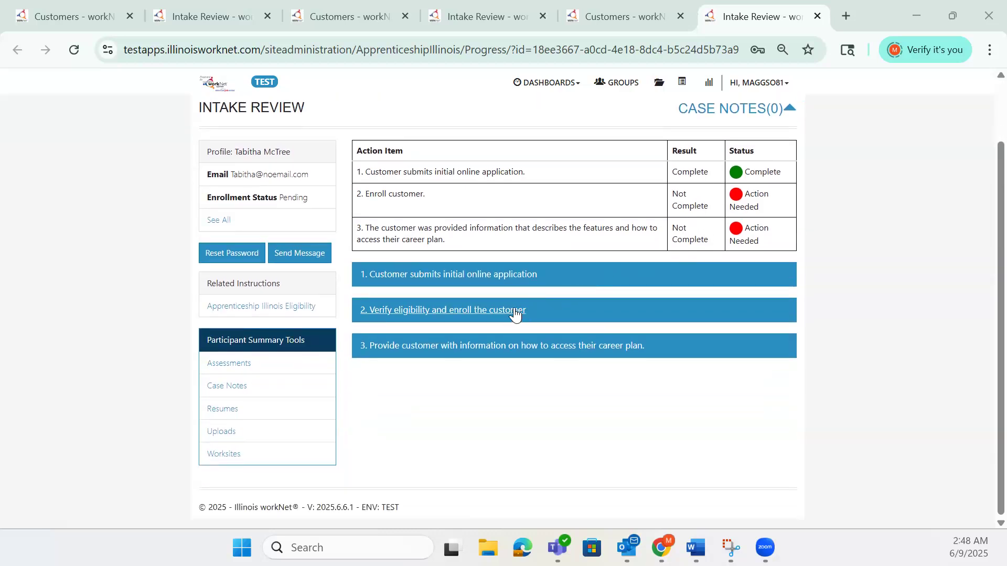
{"action": "left_click", "coordinate": [519, 310]}
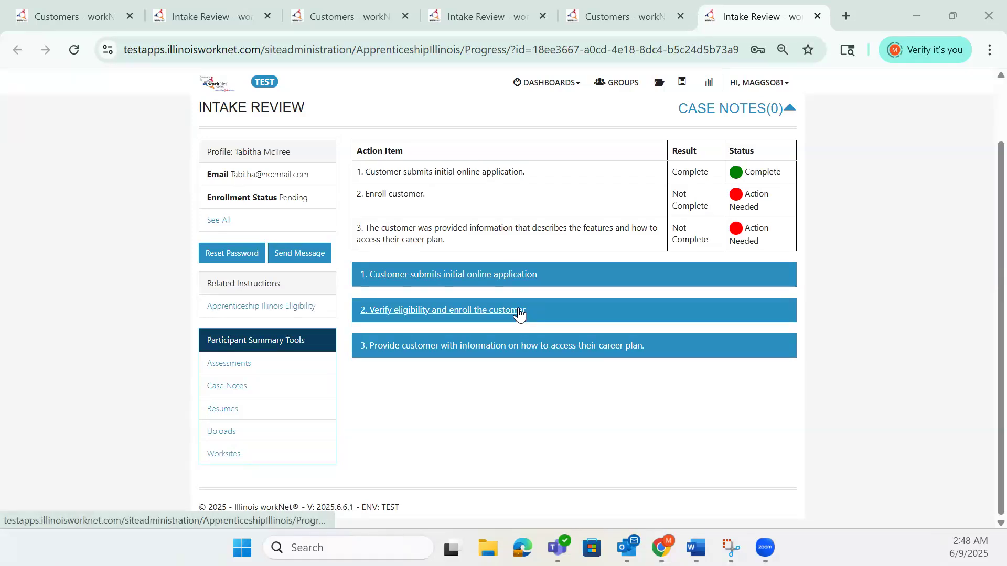
{"action": "left_click", "coordinate": [519, 312]}
{"action": "scroll", "coordinate": [559, 305], "scroll_direction": "down", "scroll_amount": 2}
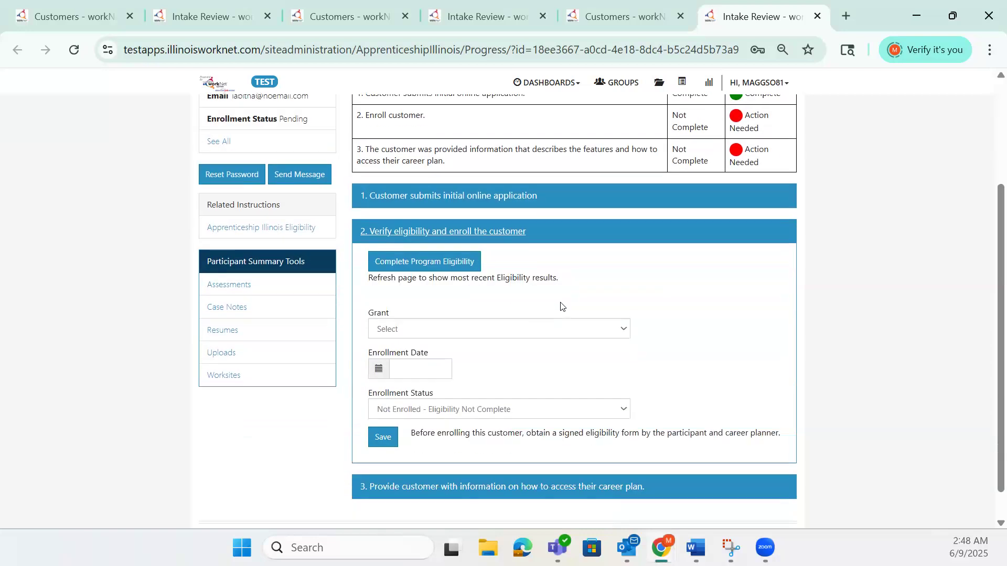
{"action": "left_click", "coordinate": [474, 262]}
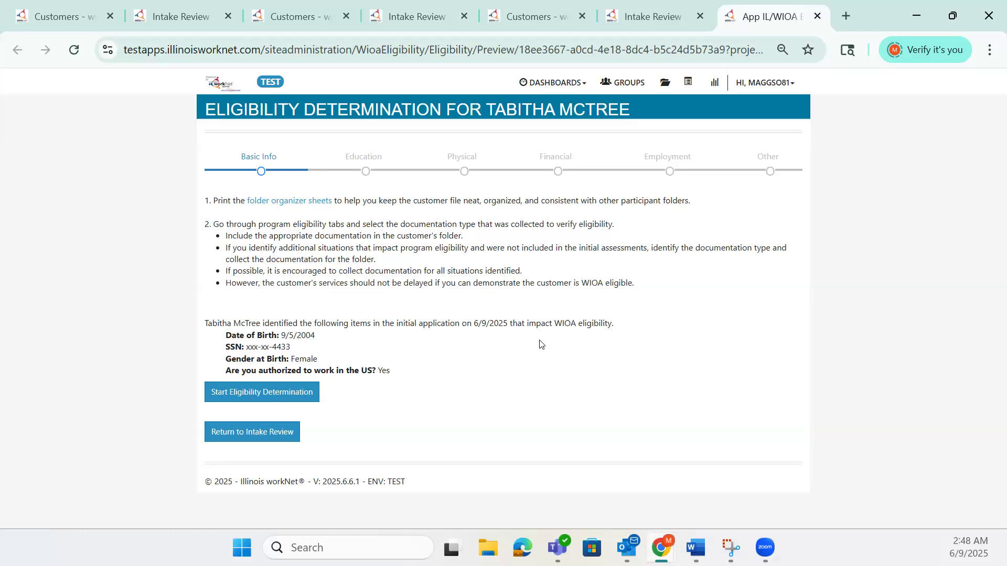
{"action": "left_click", "coordinate": [312, 395]}
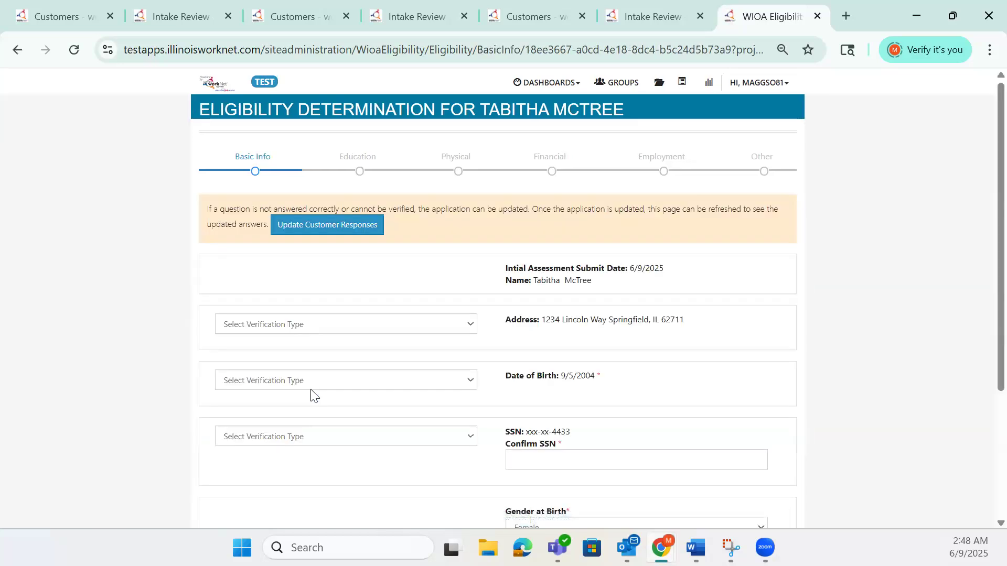
- Set the Basic Info verification types to Driver's License/State I.D. for the address and Birth Certificate for the date of birth
{"action": "scroll", "coordinate": [661, 433], "scroll_direction": "down", "scroll_amount": 3}
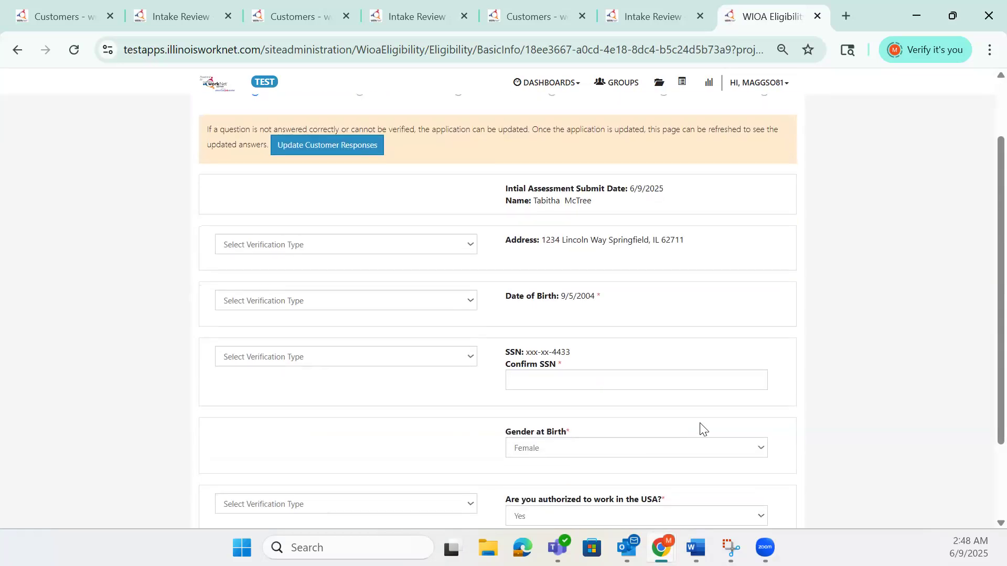
{"action": "scroll", "coordinate": [698, 412], "scroll_direction": "up", "scroll_amount": 3}
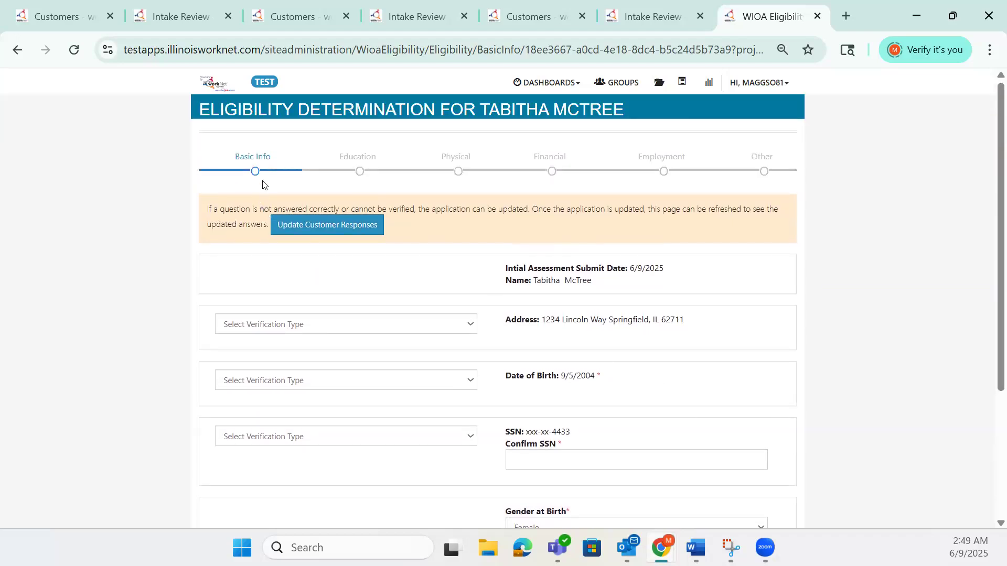
{"action": "scroll", "coordinate": [255, 311], "scroll_direction": "down", "scroll_amount": 2}
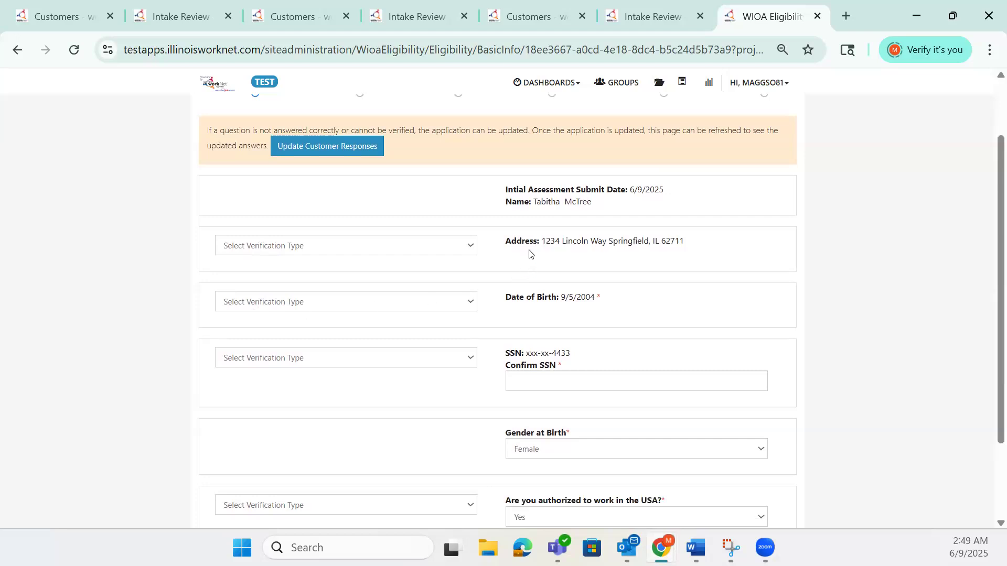
{"action": "left_click", "coordinate": [472, 251]}
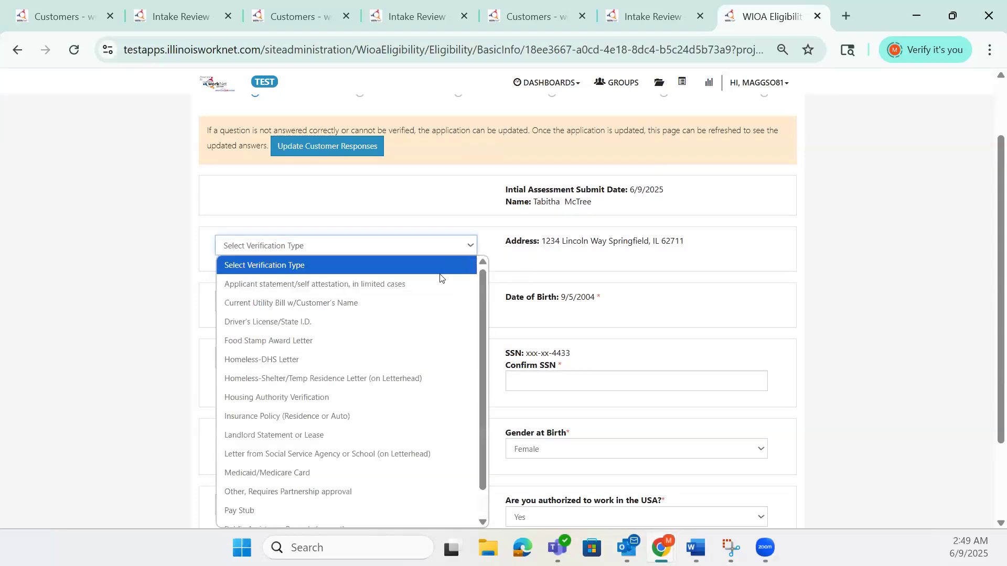
{"action": "left_click", "coordinate": [416, 321]}
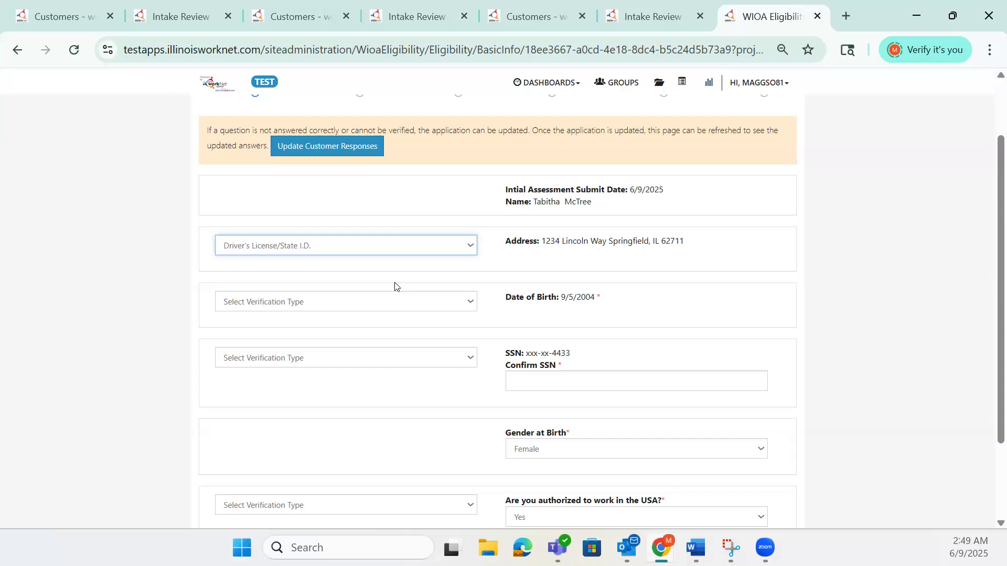
{"action": "left_click", "coordinate": [448, 300]}
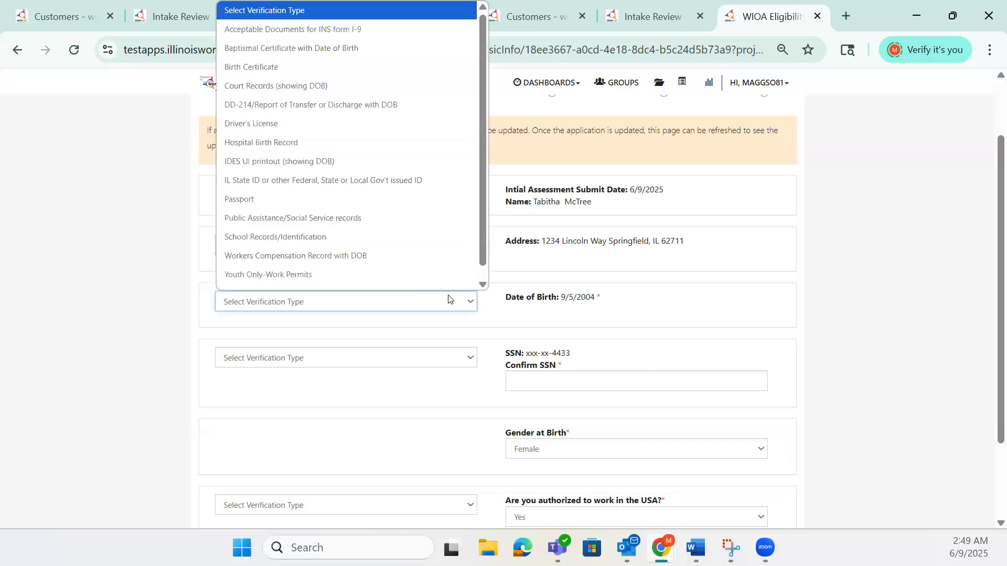
{"action": "scroll", "coordinate": [416, 210], "scroll_direction": "down", "scroll_amount": 1}
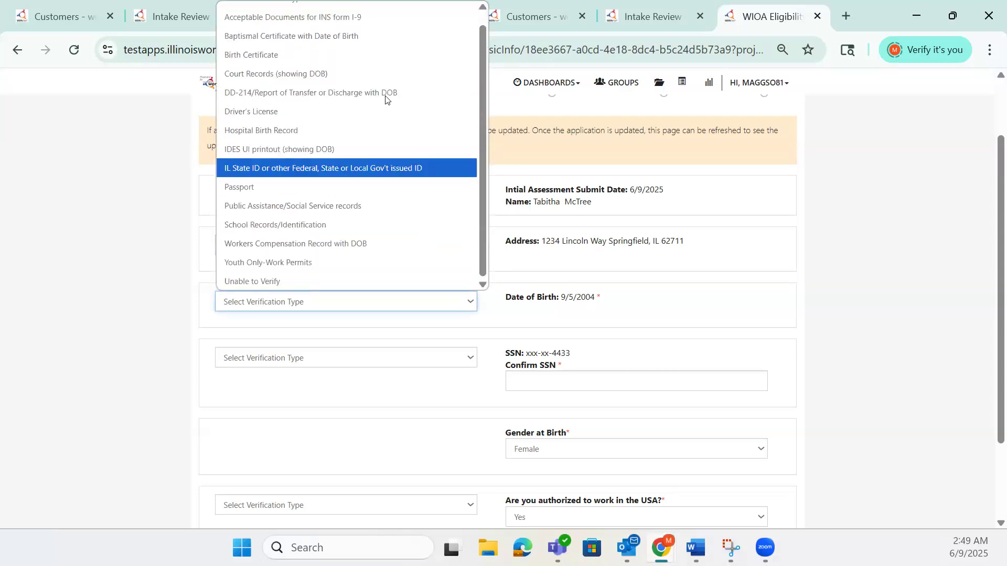
{"action": "left_click", "coordinate": [385, 61]}
- Set the SSN verification type to Social Security Card (Must be signed) and enter the customer's Social Security number in Confirm SSN
{"action": "scroll", "coordinate": [503, 318], "scroll_direction": "down", "scroll_amount": 1}
{"action": "left_click", "coordinate": [517, 302]}
{"action": "left_click", "coordinate": [469, 278]}
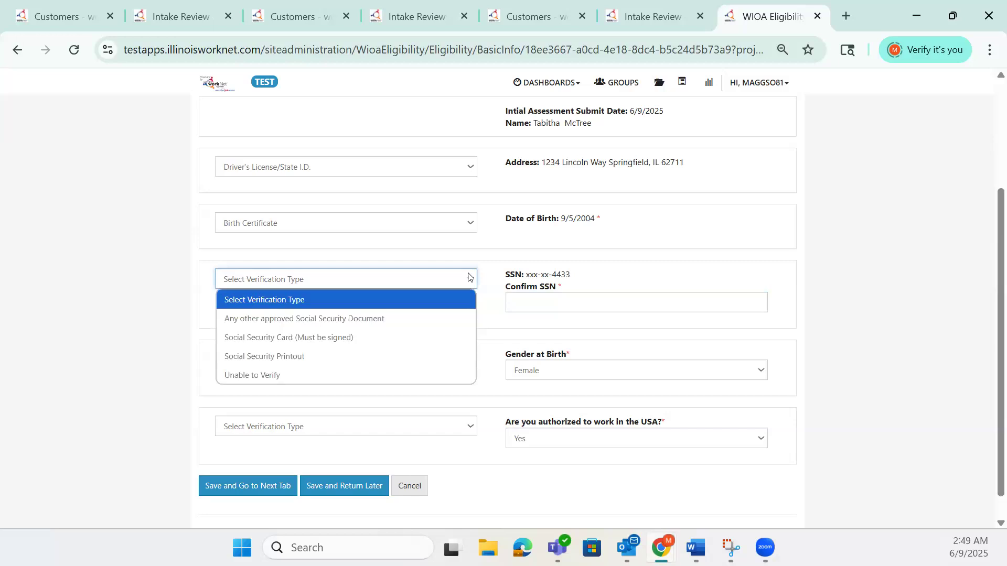
{"action": "left_click", "coordinate": [423, 334]}
{"action": "left_click", "coordinate": [513, 304]}
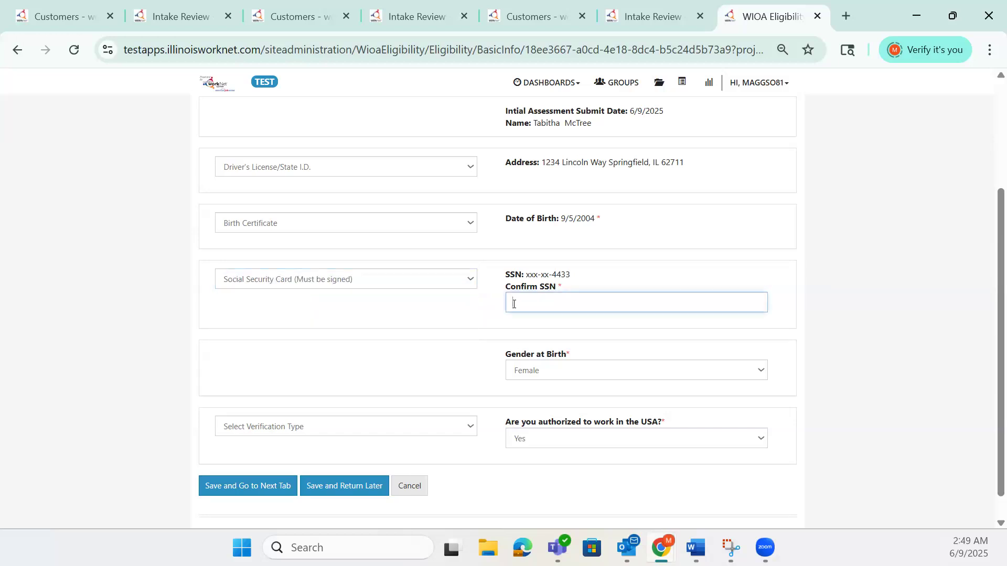
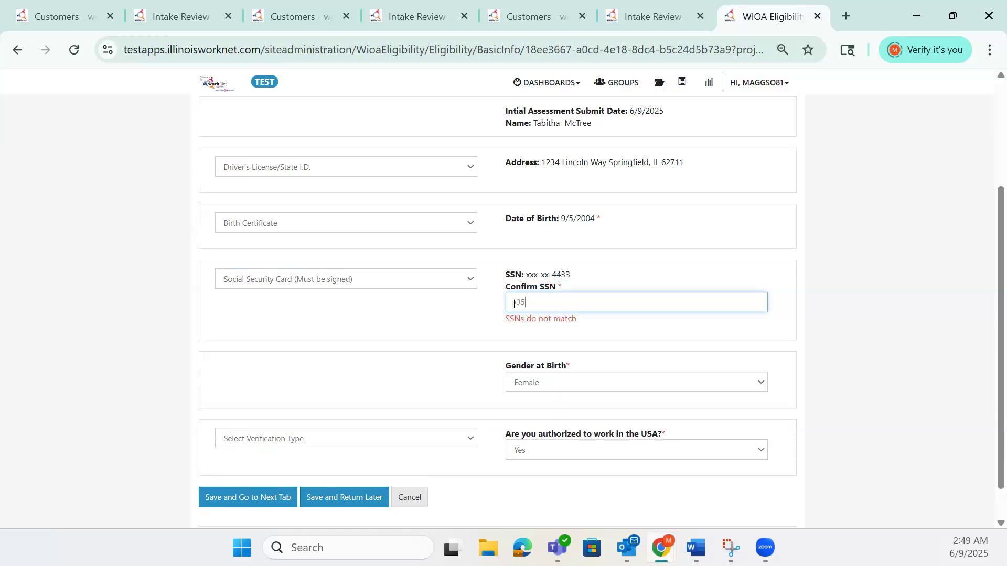
- Verify US work authorization with Birth Certificate with place of birth, then save Basic Info and continue to Education
{"action": "scroll", "coordinate": [472, 367], "scroll_direction": "down", "scroll_amount": 1}
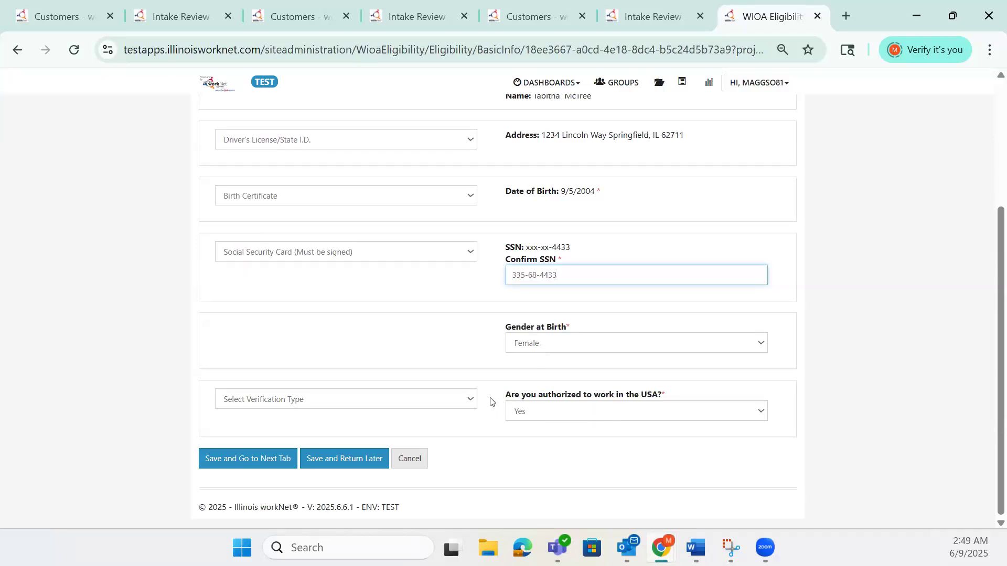
{"action": "left_click", "coordinate": [470, 402]}
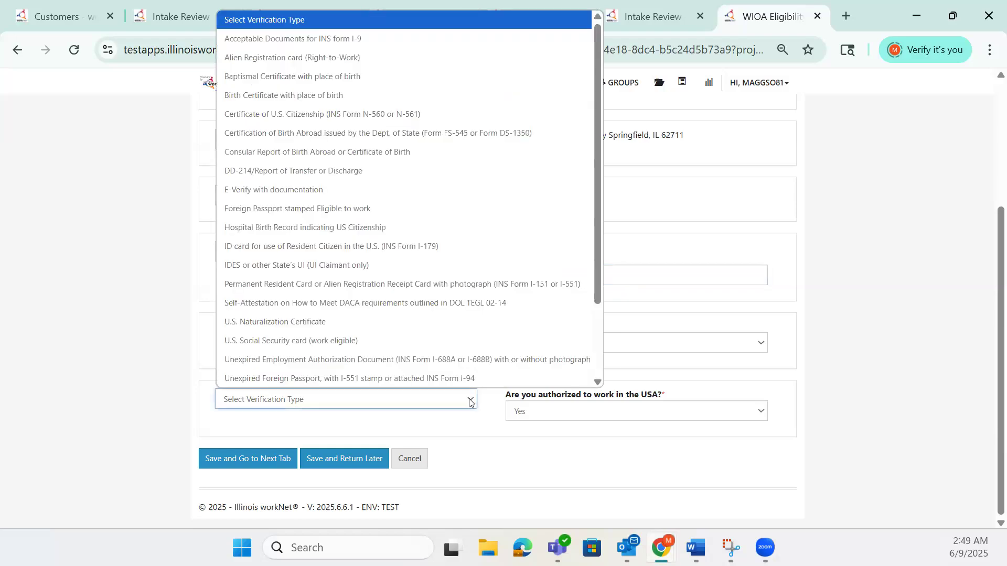
{"action": "left_click", "coordinate": [415, 103]}
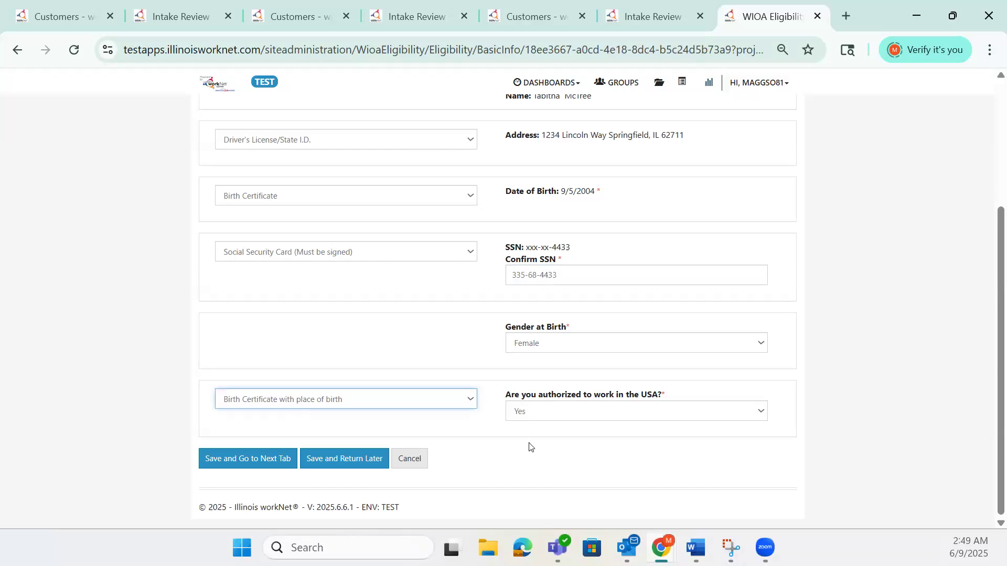
{"action": "left_click", "coordinate": [278, 463]}
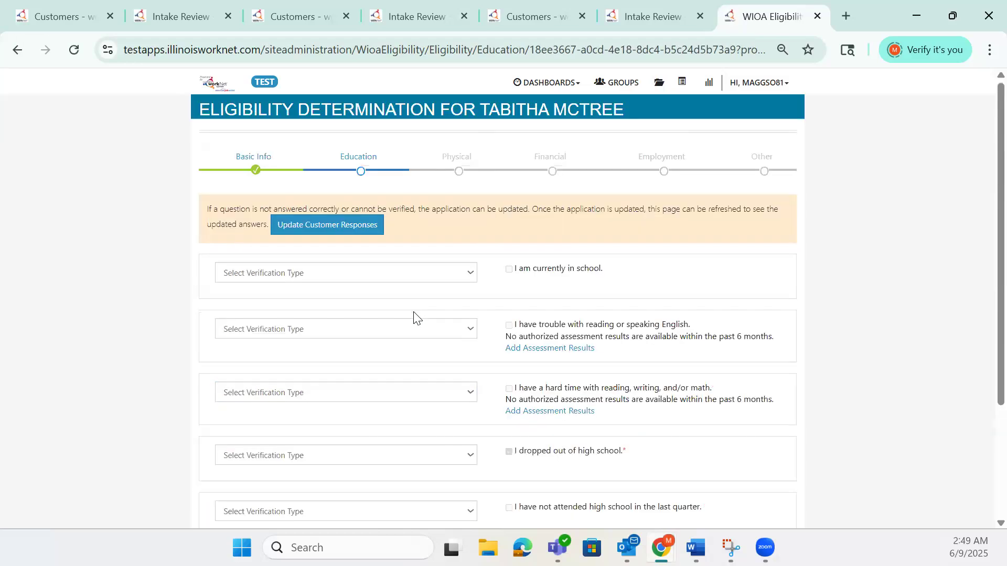
- Set the verification type for having dropped out of high school to Dropout Letter, then save Education and continue to Physical
{"action": "scroll", "coordinate": [430, 318], "scroll_direction": "down", "scroll_amount": 1}
{"action": "scroll", "coordinate": [551, 236], "scroll_direction": "down", "scroll_amount": 1}
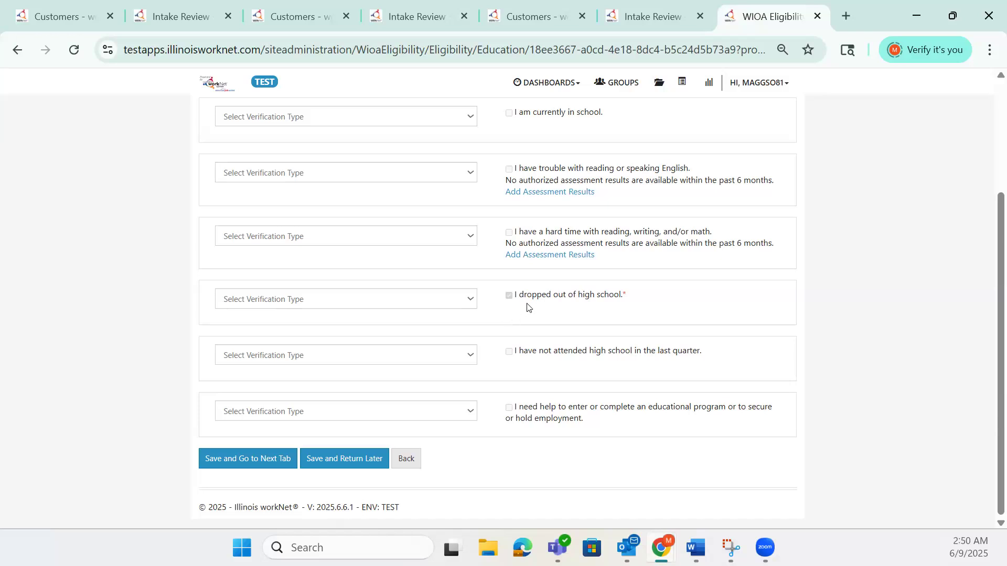
{"action": "left_click", "coordinate": [472, 303]}
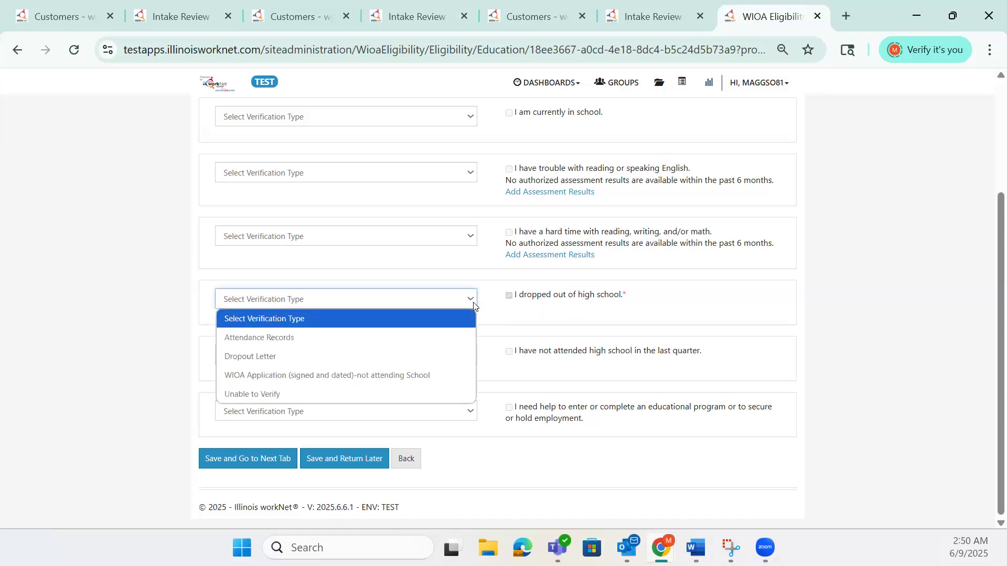
{"action": "left_click", "coordinate": [430, 356]}
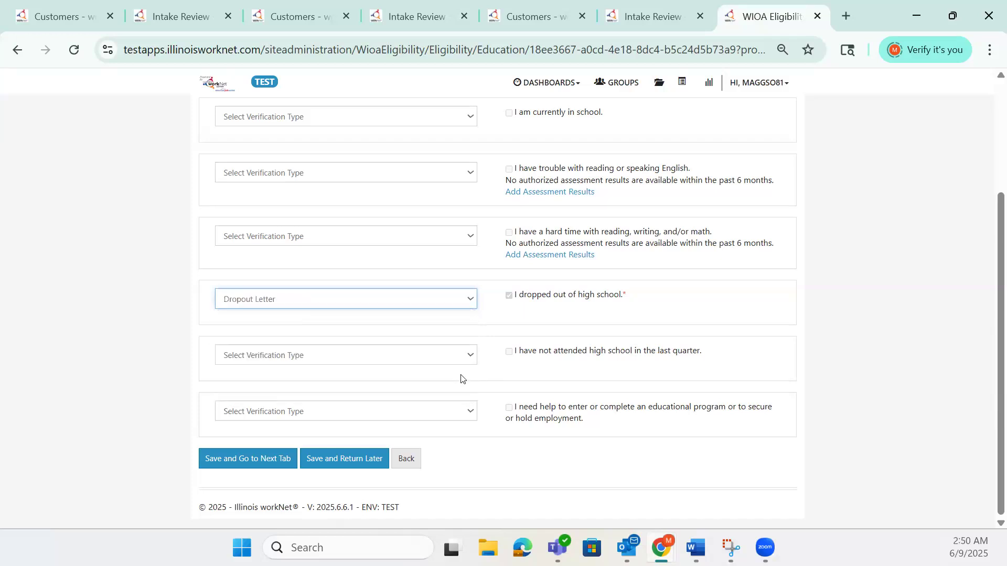
{"action": "left_click", "coordinate": [277, 454]}
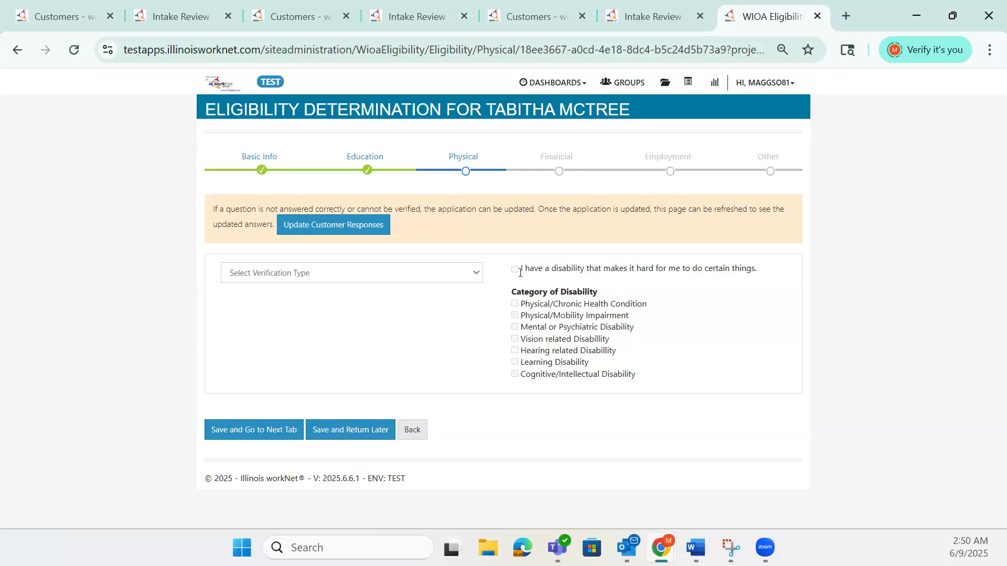
- Save the Physical and Financial sections without selecting any verification types, advancing to Employment
{"action": "left_click", "coordinate": [273, 431]}
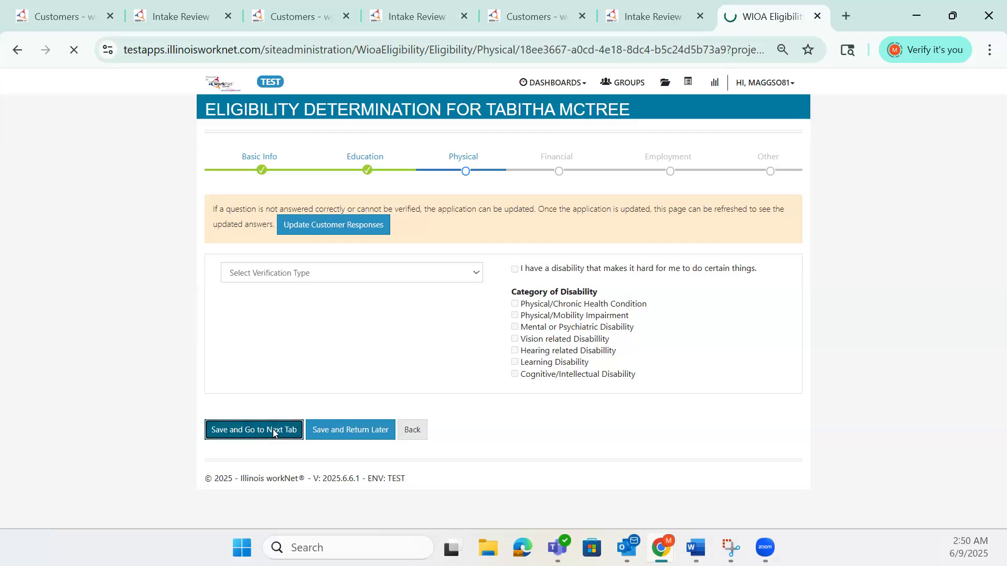
{"action": "scroll", "coordinate": [542, 383], "scroll_direction": "down", "scroll_amount": 2}
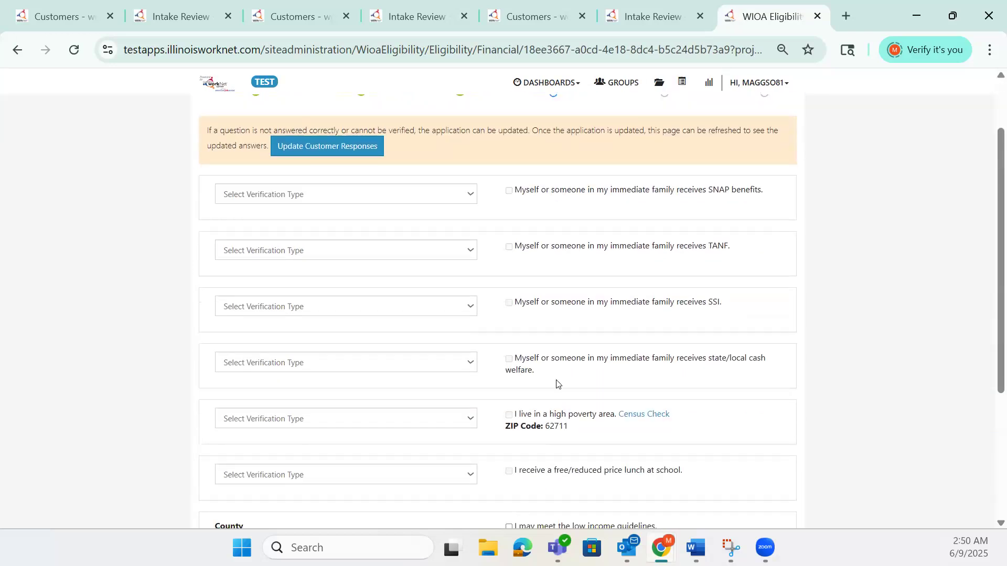
{"action": "scroll", "coordinate": [596, 386], "scroll_direction": "down", "scroll_amount": 3}
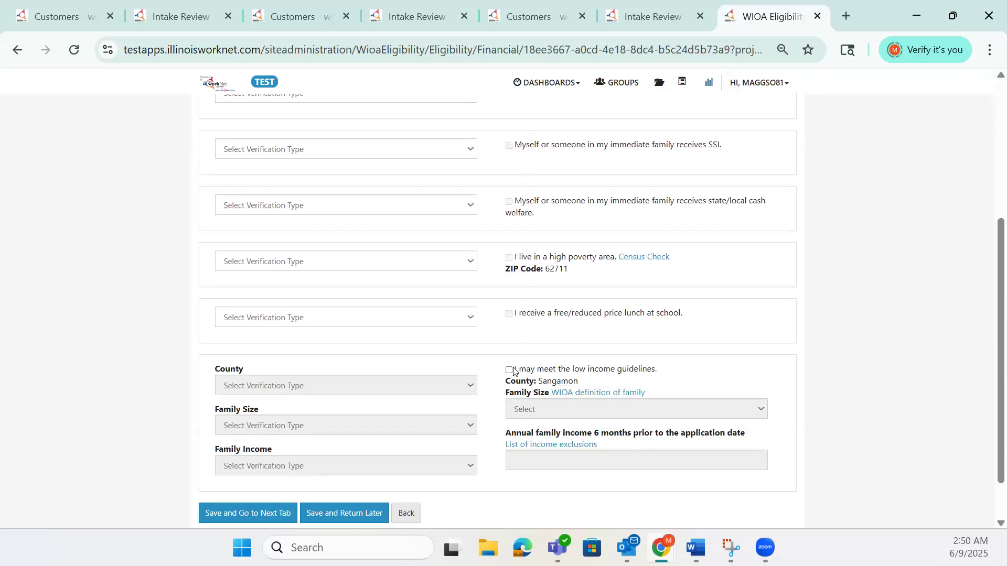
{"action": "scroll", "coordinate": [310, 461], "scroll_direction": "down", "scroll_amount": 1}
{"action": "left_click", "coordinate": [260, 462]}
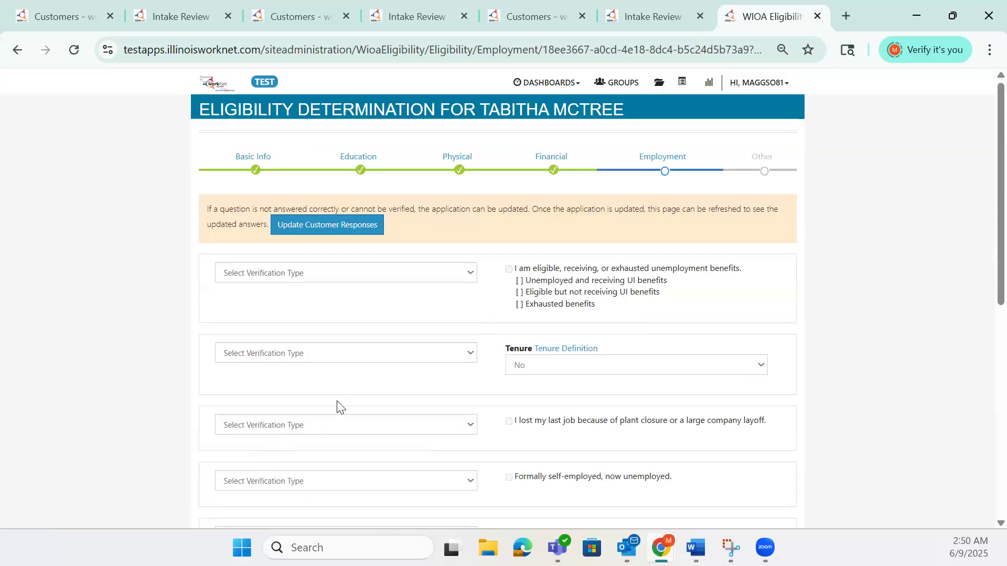
- Verify the active duty spouse item with Spouse's Military identification card and work history, then save Employment and continue to Other
{"action": "scroll", "coordinate": [338, 407], "scroll_direction": "down", "scroll_amount": 1}
{"action": "scroll", "coordinate": [327, 397], "scroll_direction": "down", "scroll_amount": 4}
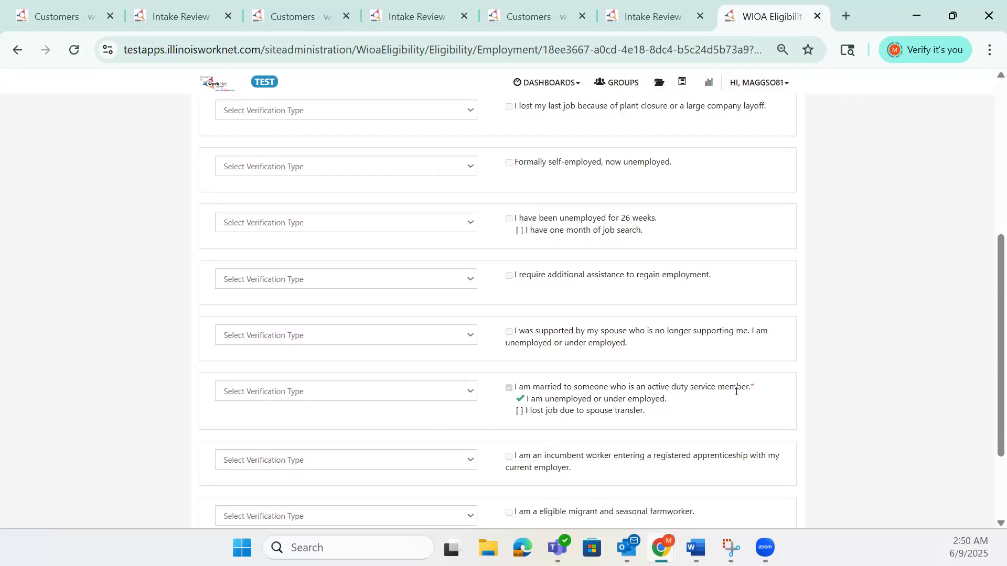
{"action": "left_click", "coordinate": [475, 397]}
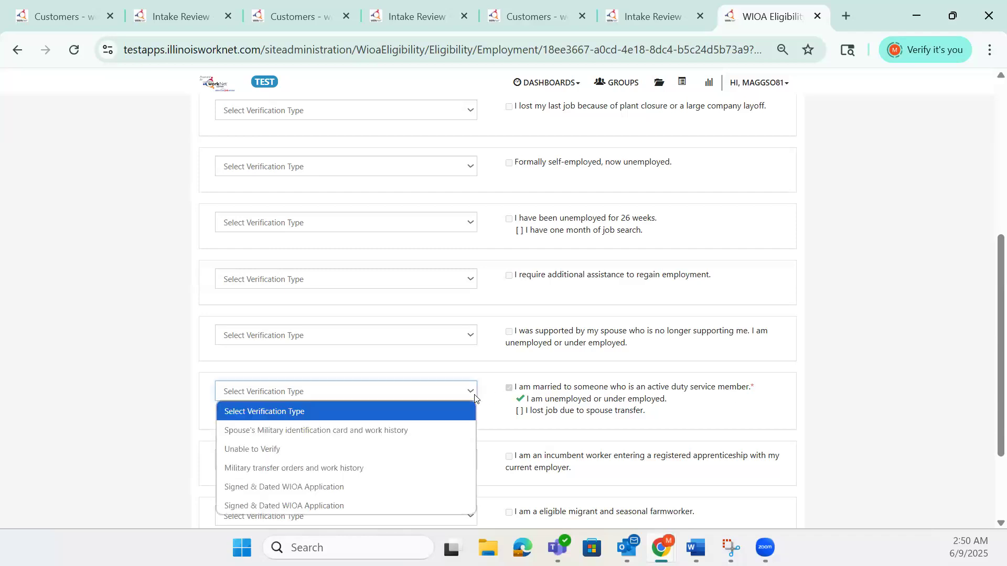
{"action": "left_click", "coordinate": [441, 429]}
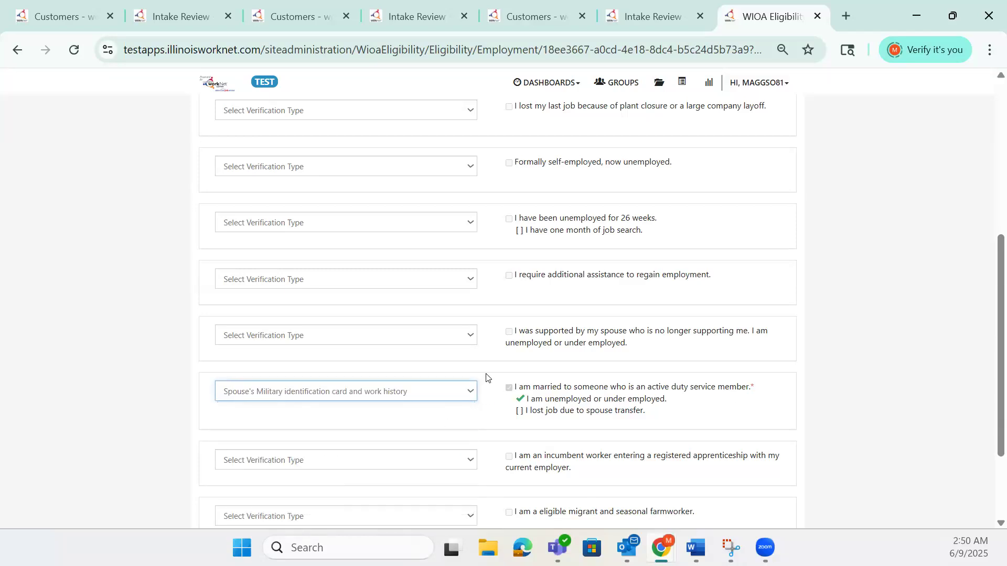
{"action": "scroll", "coordinate": [487, 376], "scroll_direction": "down", "scroll_amount": 2}
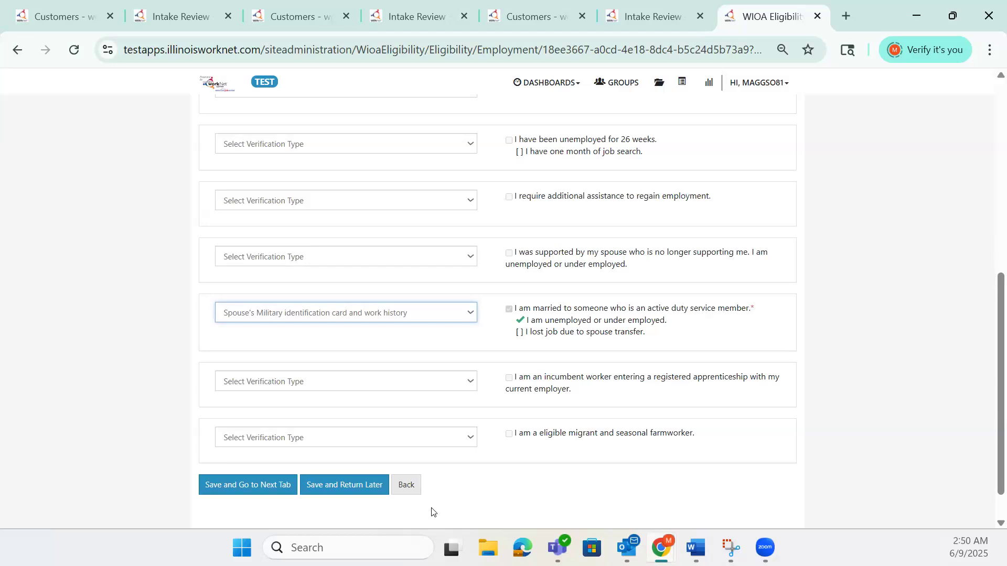
{"action": "left_click", "coordinate": [259, 485]}
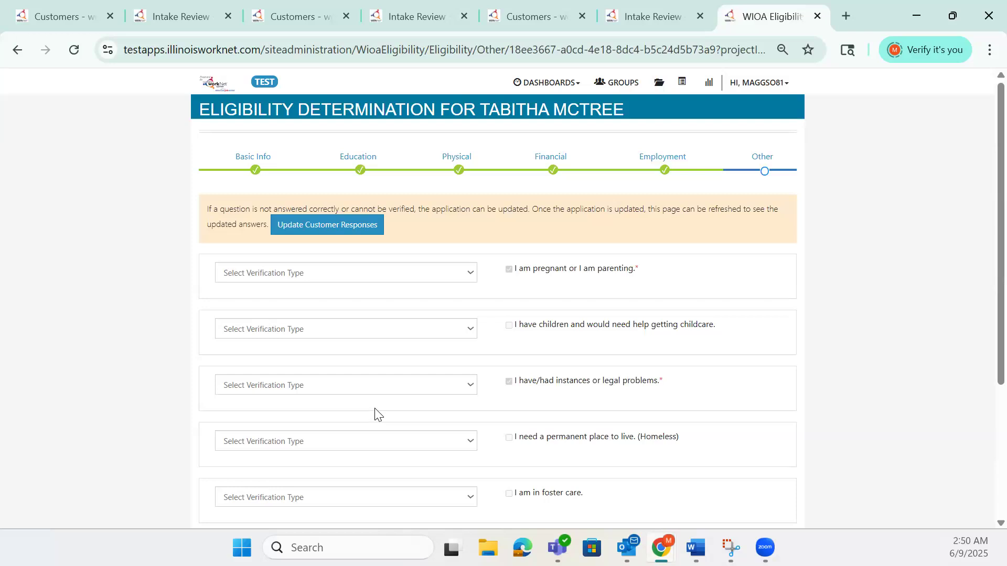
- Set the verification type for the pregnant or parenting item to Hospital record of birth
{"action": "scroll", "coordinate": [463, 336], "scroll_direction": "down", "scroll_amount": 2}
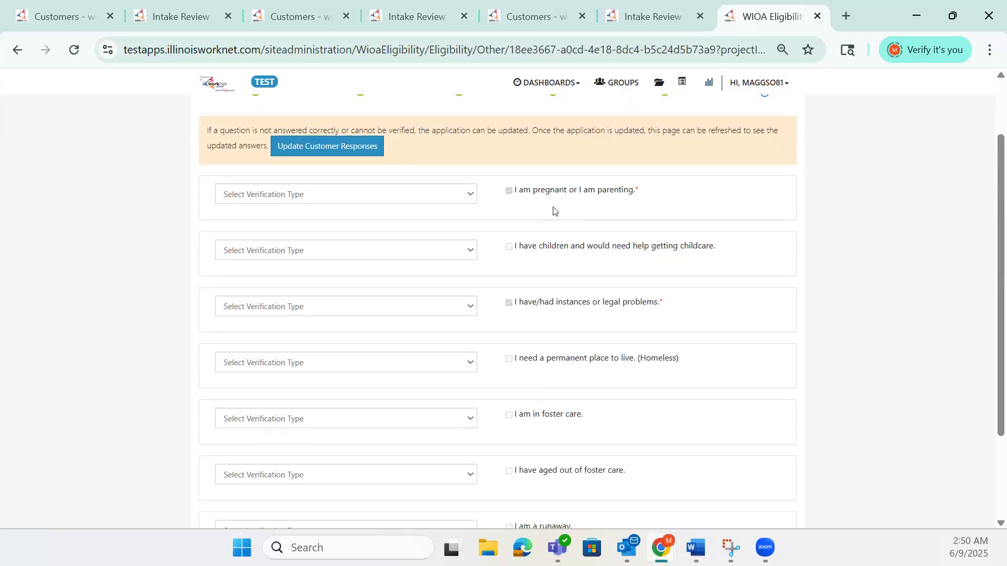
{"action": "left_click", "coordinate": [470, 196]}
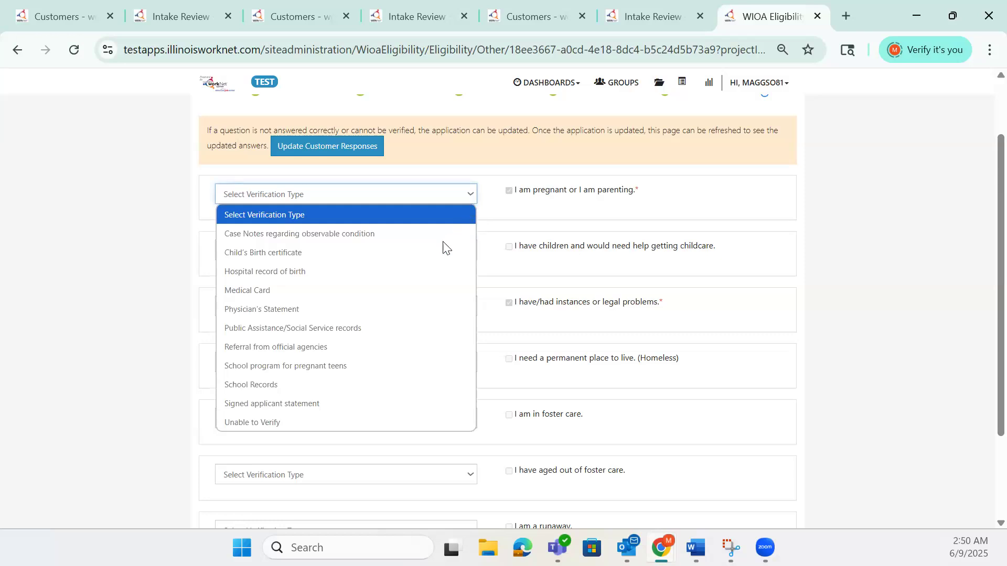
{"action": "left_click", "coordinate": [429, 271]}
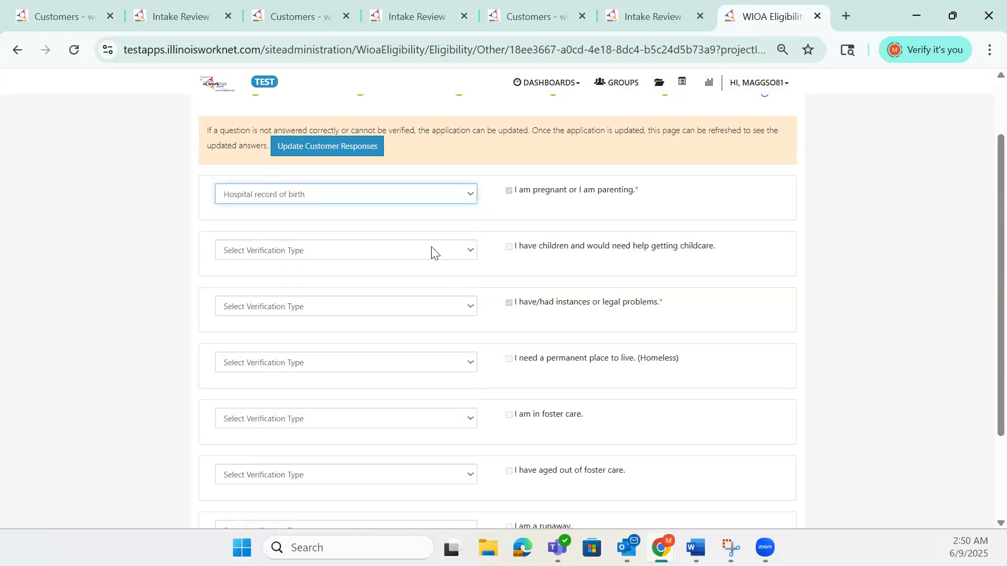
- Change the pregnant or parenting verification to Physician's Statement and verify the legal problems item with Court Documents
{"action": "left_click", "coordinate": [474, 198]}
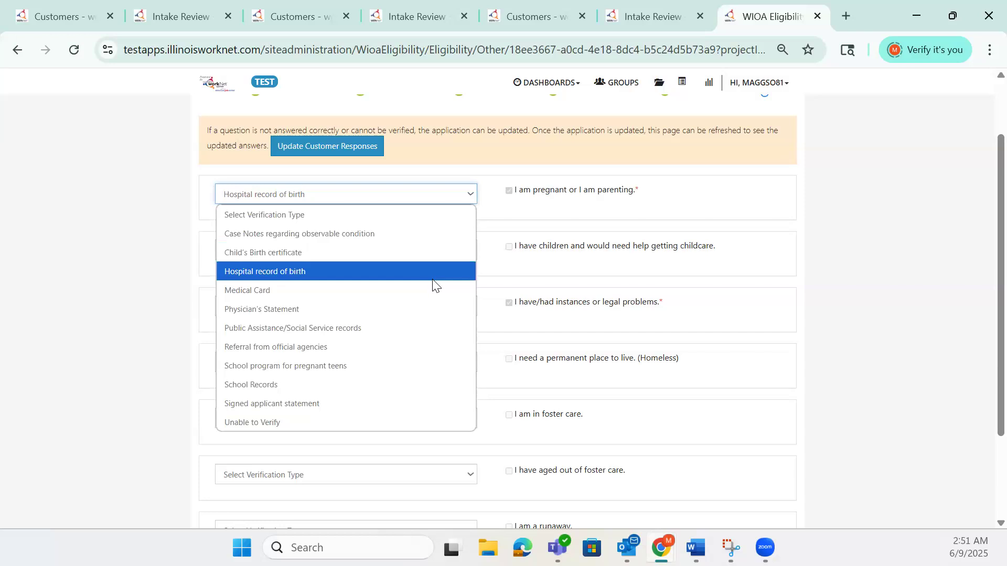
{"action": "left_click", "coordinate": [434, 306]}
{"action": "scroll", "coordinate": [661, 297], "scroll_direction": "down", "scroll_amount": 2}
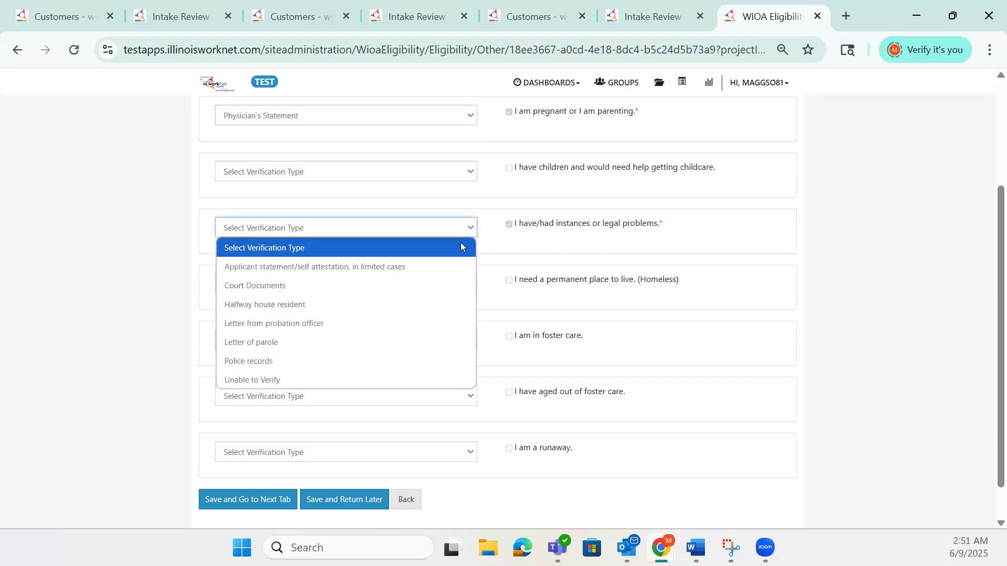
{"action": "left_click", "coordinate": [441, 285]}
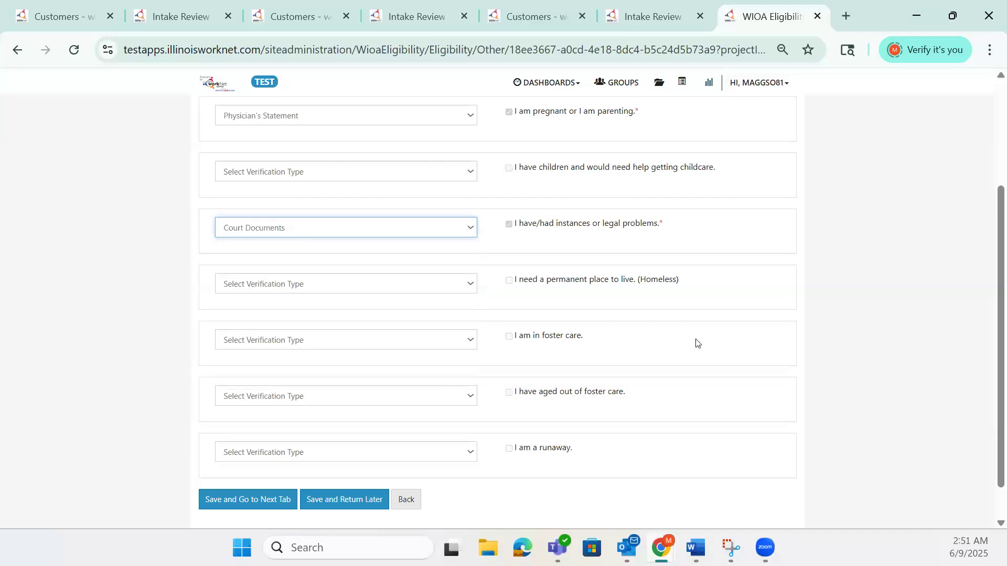
- Save the Other section and run the customer's eligibility determination through to its detailed eligibility summary
{"action": "scroll", "coordinate": [697, 343], "scroll_direction": "down", "scroll_amount": 1}
{"action": "left_click", "coordinate": [272, 459]}
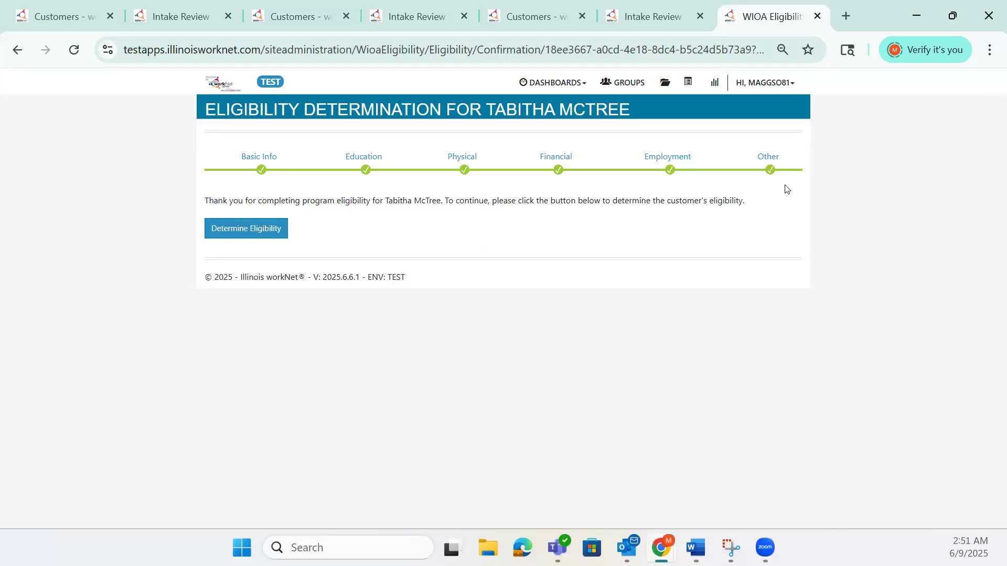
{"action": "left_click", "coordinate": [270, 234]}
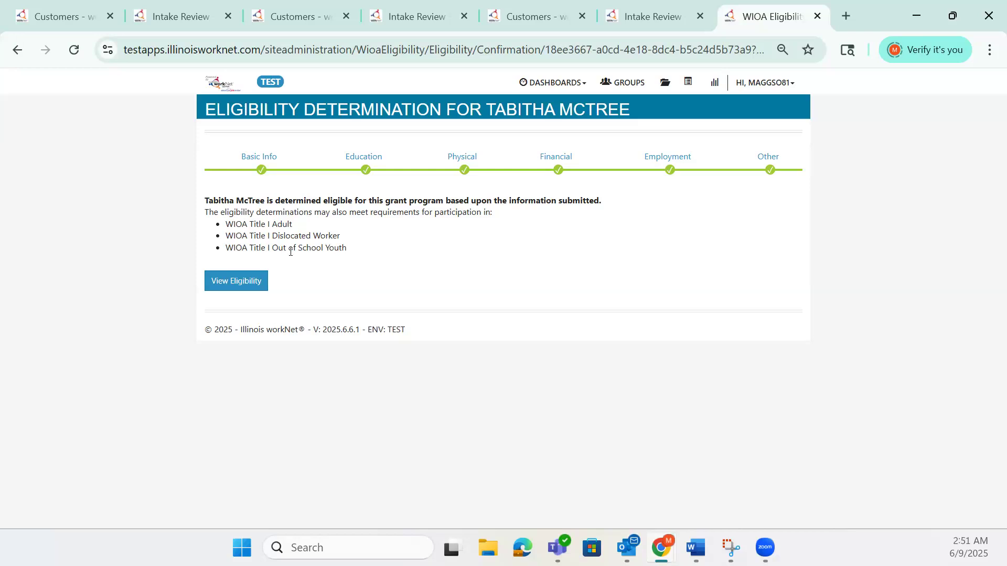
{"action": "left_click", "coordinate": [255, 287]}
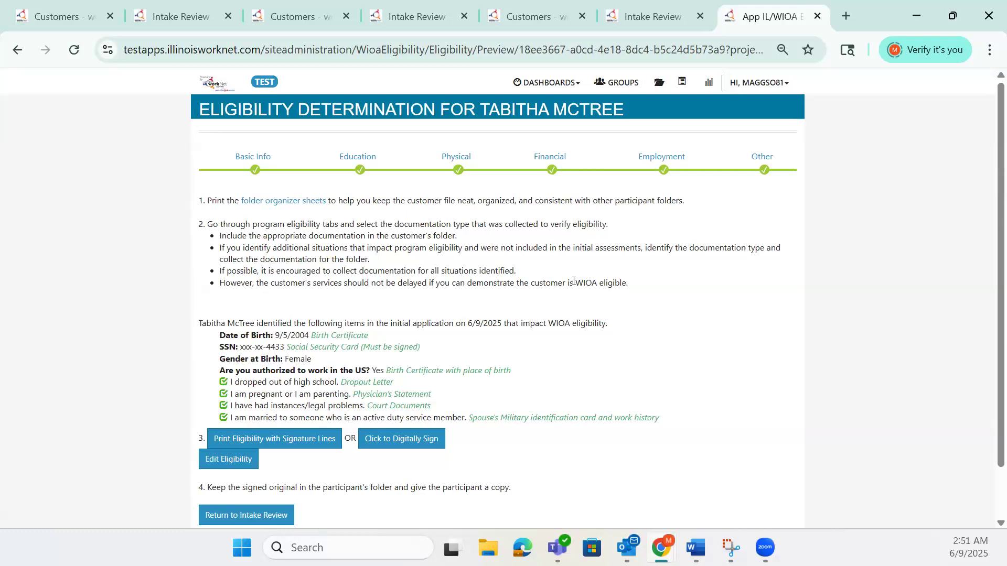
- Preview the printable eligibility form with signature lines, then close the preview without printing
{"action": "scroll", "coordinate": [579, 281], "scroll_direction": "down", "scroll_amount": 2}
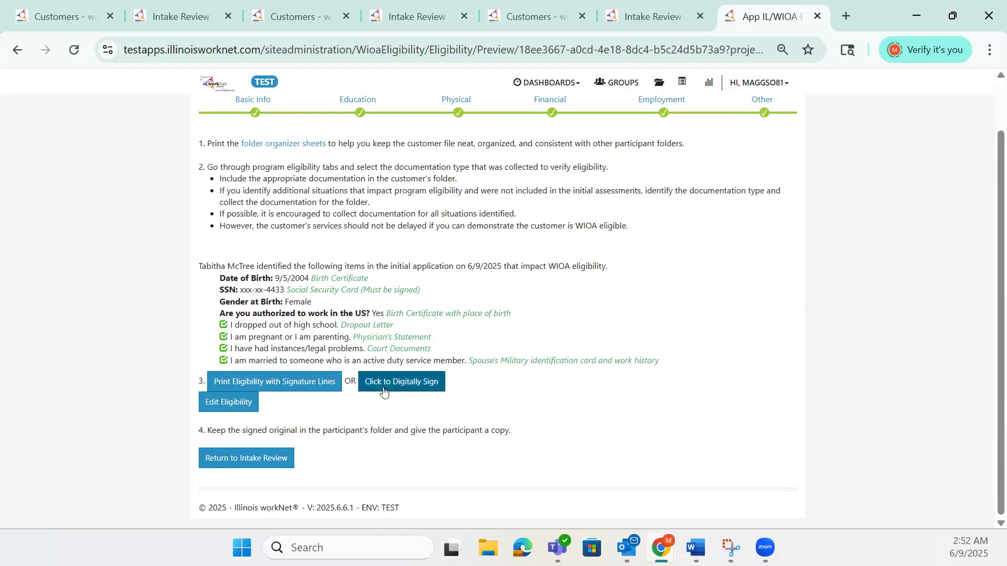
{"action": "left_click", "coordinate": [253, 383]}
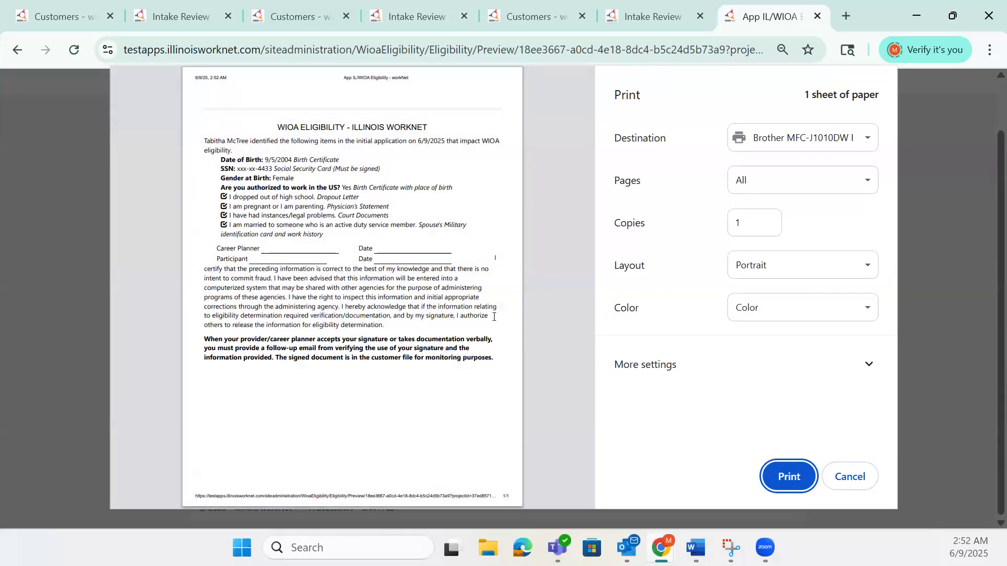
{"action": "left_click", "coordinate": [839, 480]}
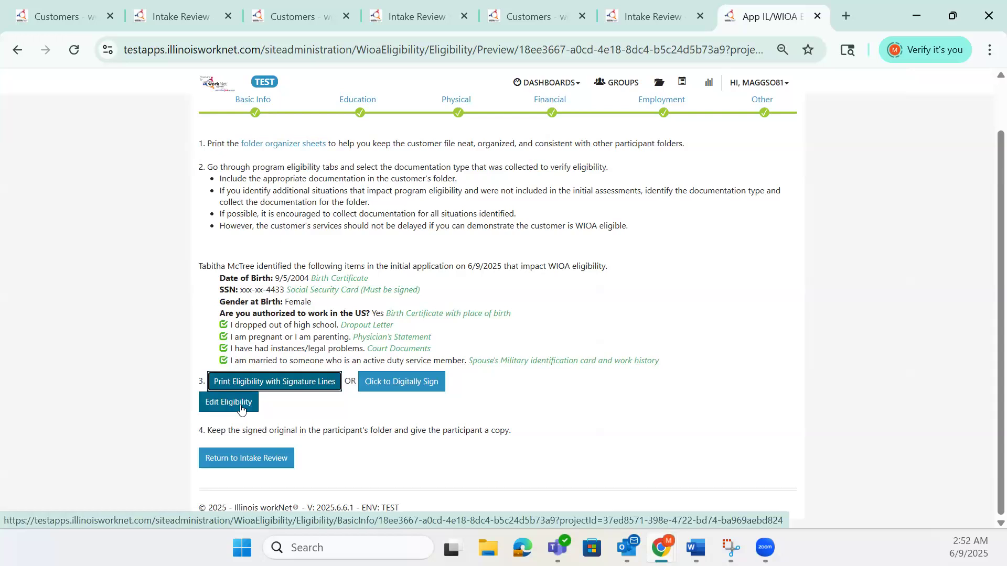
- Digitally sign the eligibility determination by accepting the agreement, then return to the customer's Intake Review
{"action": "left_click", "coordinate": [402, 388]}
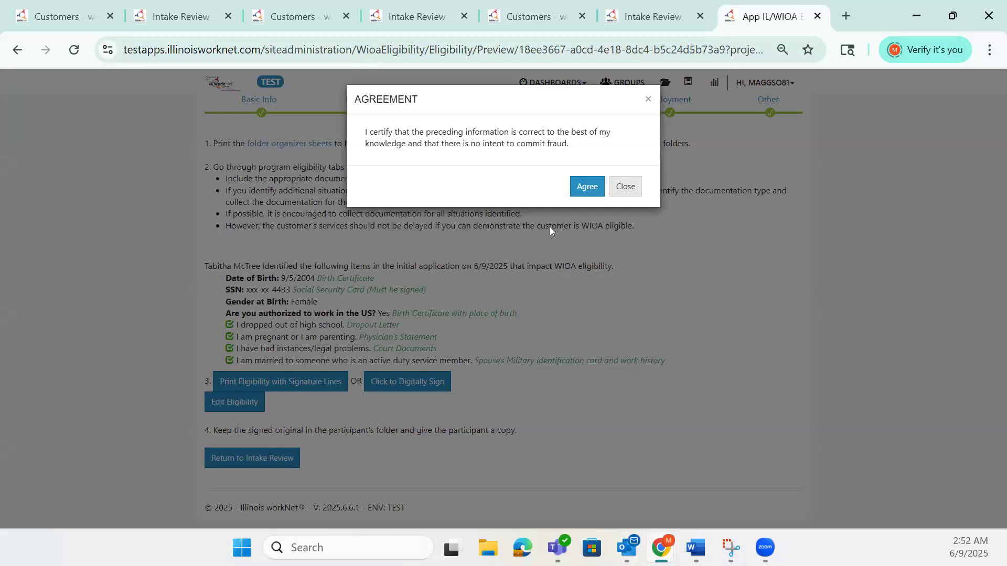
{"action": "left_click", "coordinate": [588, 189]}
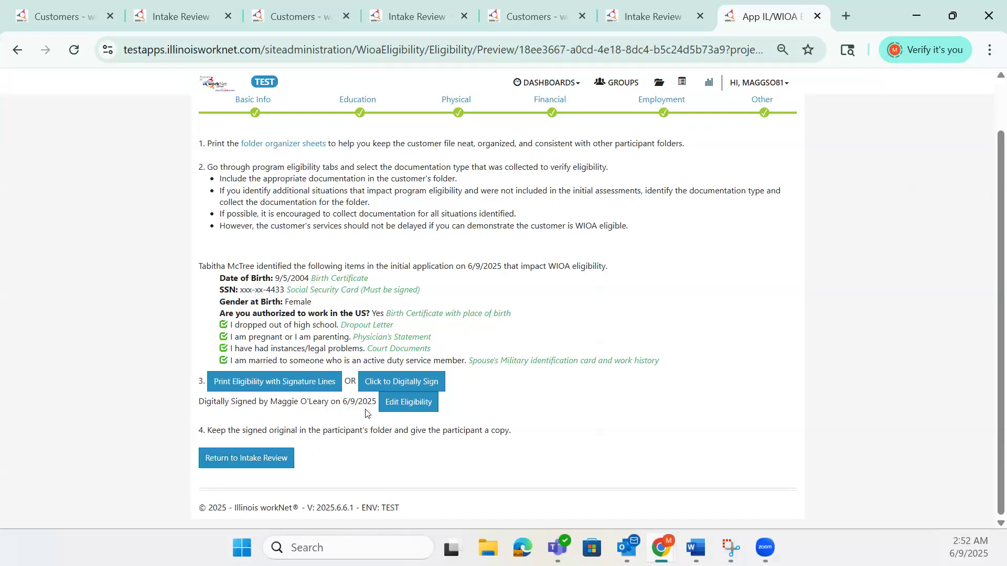
{"action": "left_click", "coordinate": [278, 458]}
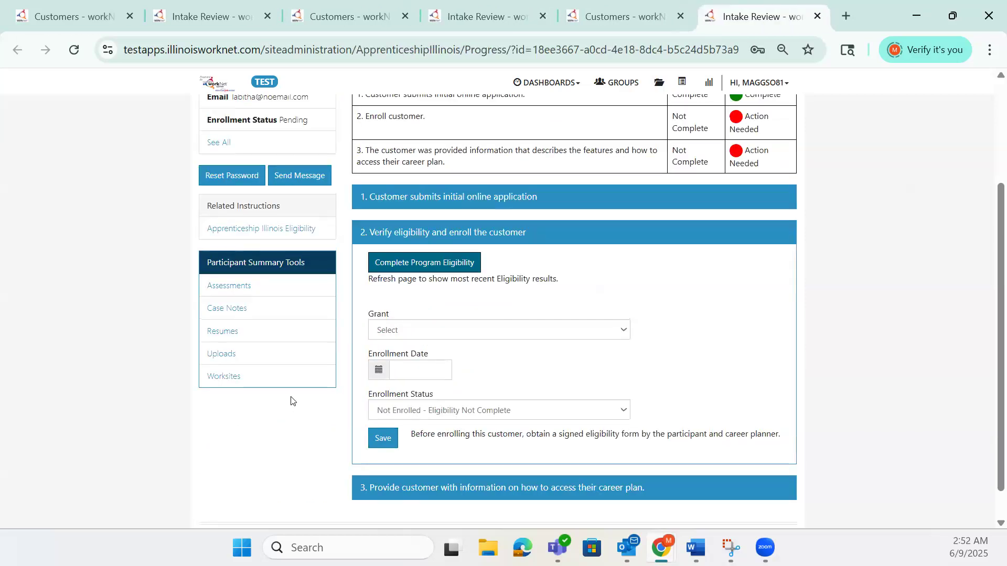
- In the eligibility and enrollment section, select grant 24-11200 and set the enrollment date to 06/09/2025
{"action": "scroll", "coordinate": [291, 402], "scroll_direction": "up", "scroll_amount": 4}
{"action": "scroll", "coordinate": [291, 402], "scroll_direction": "down", "scroll_amount": 2}
{"action": "scroll", "coordinate": [291, 401], "scroll_direction": "down", "scroll_amount": 2}
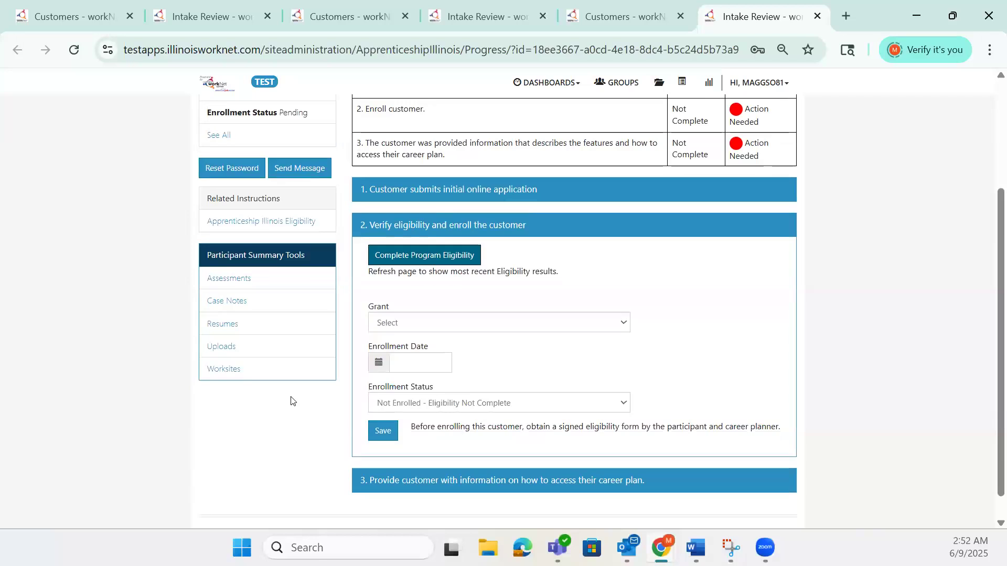
{"action": "left_click", "coordinate": [438, 325]}
{"action": "left_click", "coordinate": [440, 360]}
{"action": "left_click", "coordinate": [436, 362]}
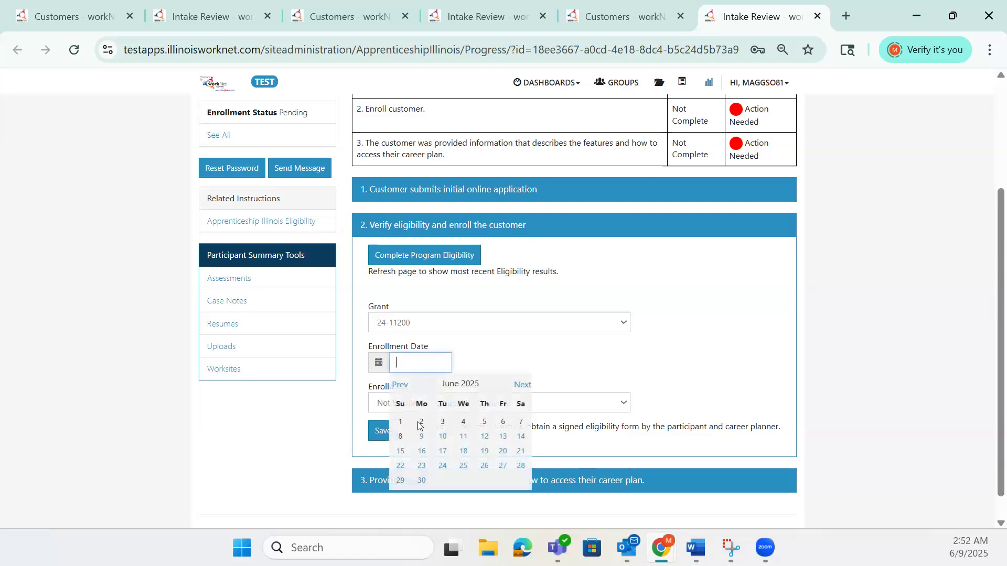
{"action": "left_click", "coordinate": [422, 438]}
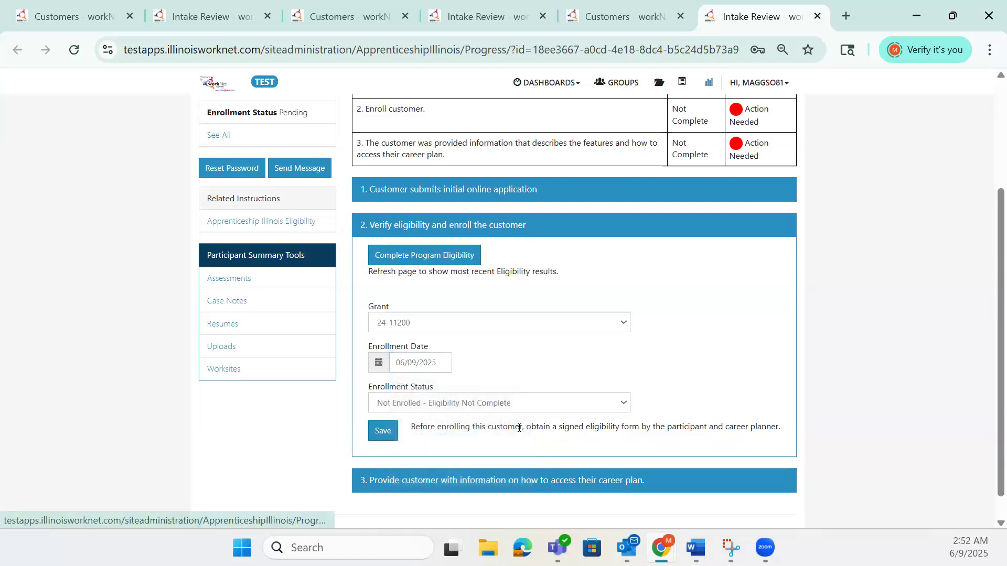
- Set the enrollment status to "Enroll this customer Eligibility is complete" and save the enrollment
{"action": "left_click", "coordinate": [523, 408]}
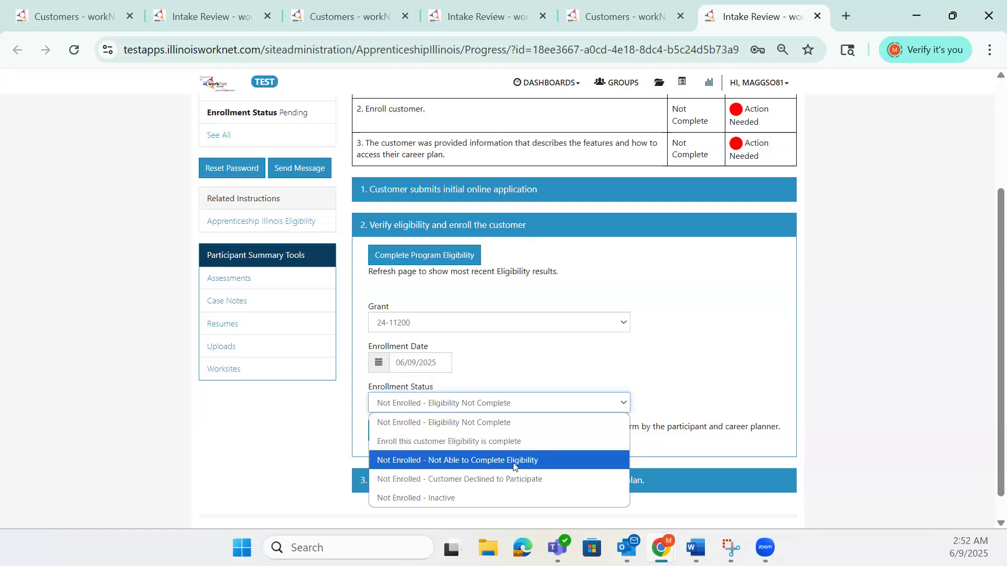
{"action": "left_click", "coordinate": [511, 441]}
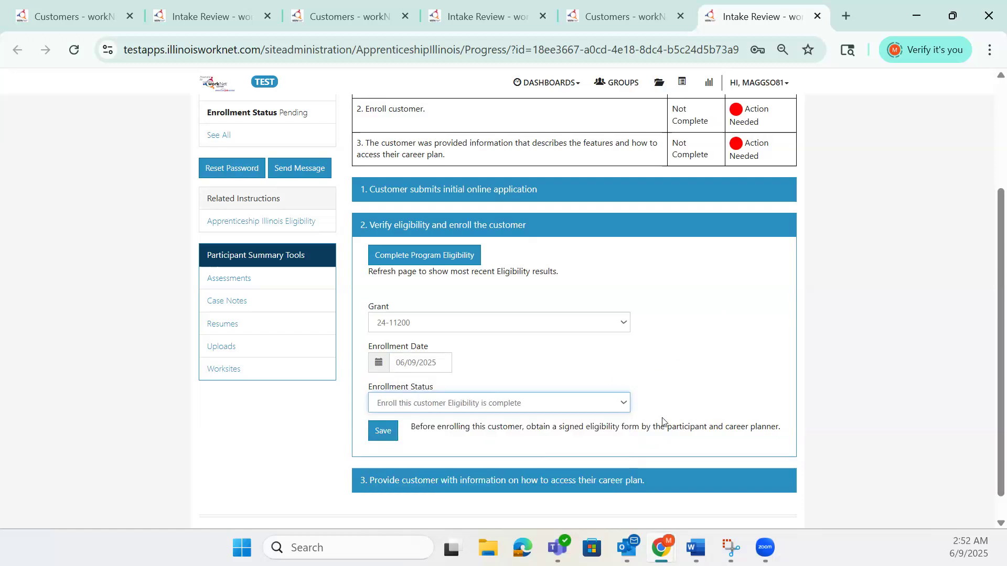
{"action": "left_click", "coordinate": [393, 433]}
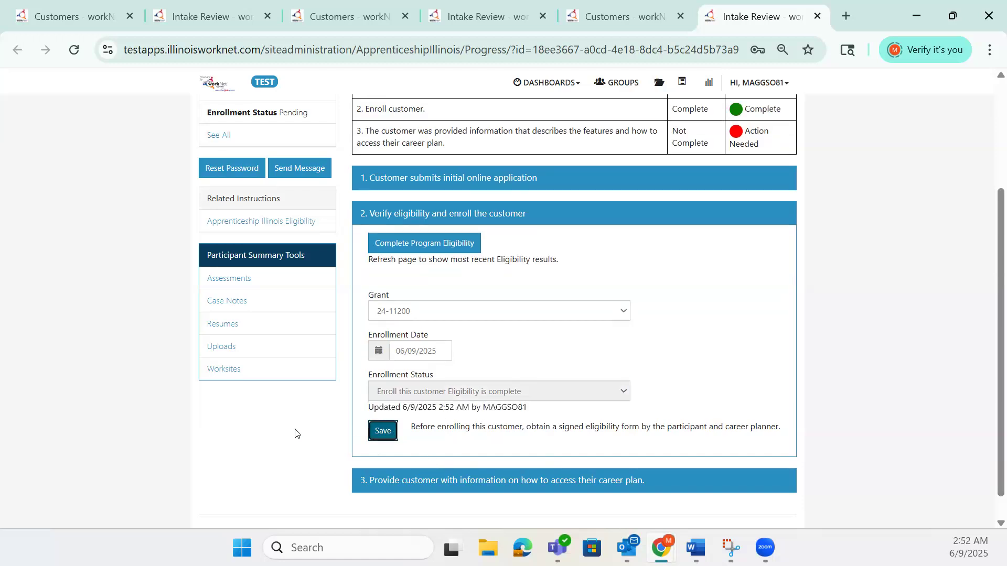
- Review the career plan guidance in intake item 3 and confirm that the customer was given its features and access information
{"action": "left_click", "coordinate": [469, 483]}
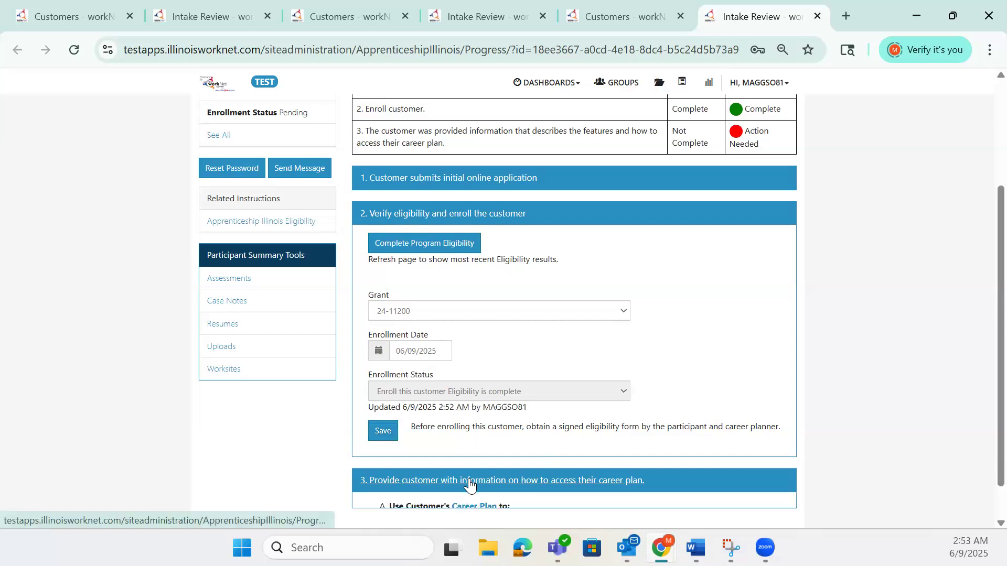
{"action": "scroll", "coordinate": [665, 367], "scroll_direction": "down", "scroll_amount": 2}
{"action": "scroll", "coordinate": [664, 364], "scroll_direction": "down", "scroll_amount": 5}
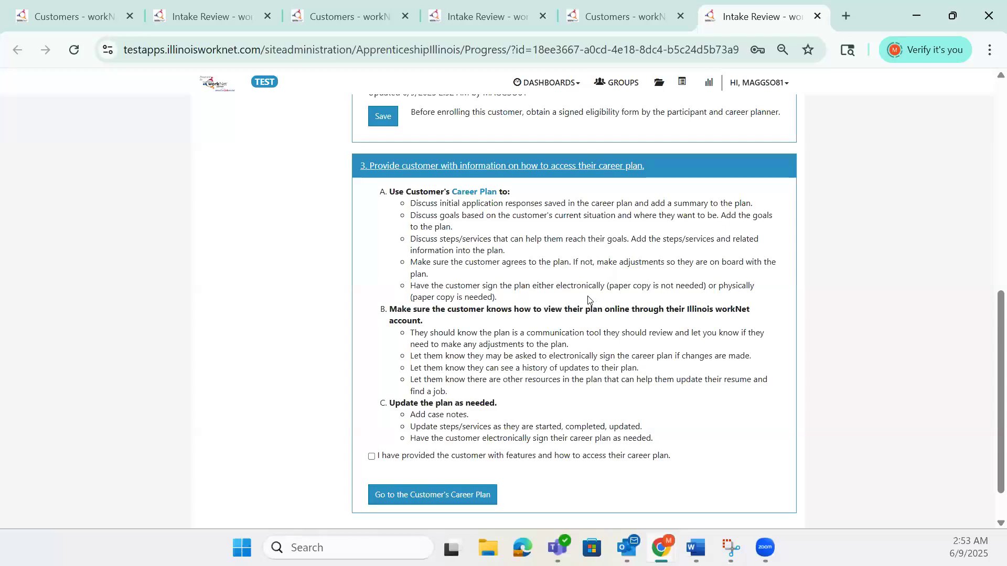
{"action": "scroll", "coordinate": [587, 296], "scroll_direction": "down", "scroll_amount": 2}
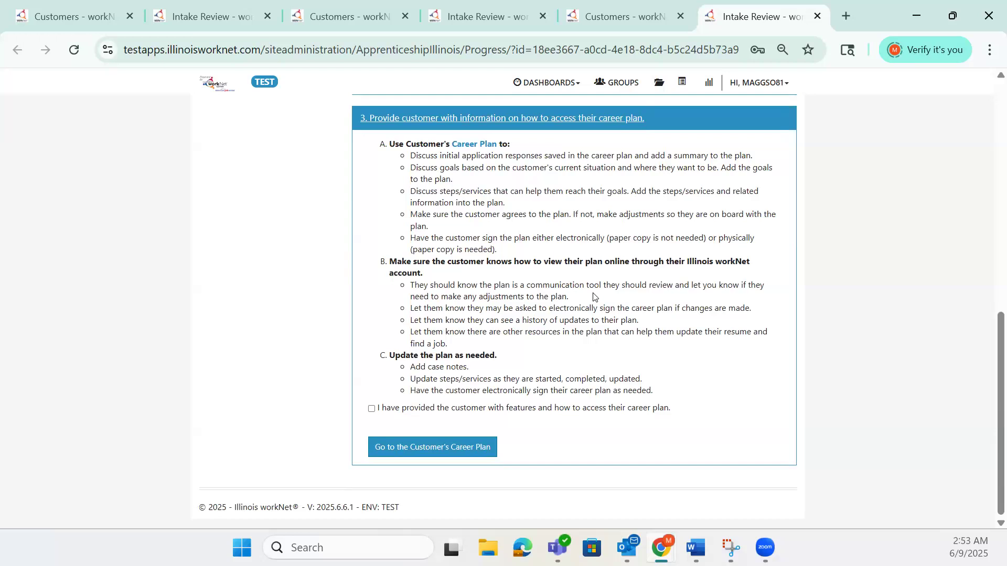
{"action": "left_click", "coordinate": [372, 411]}
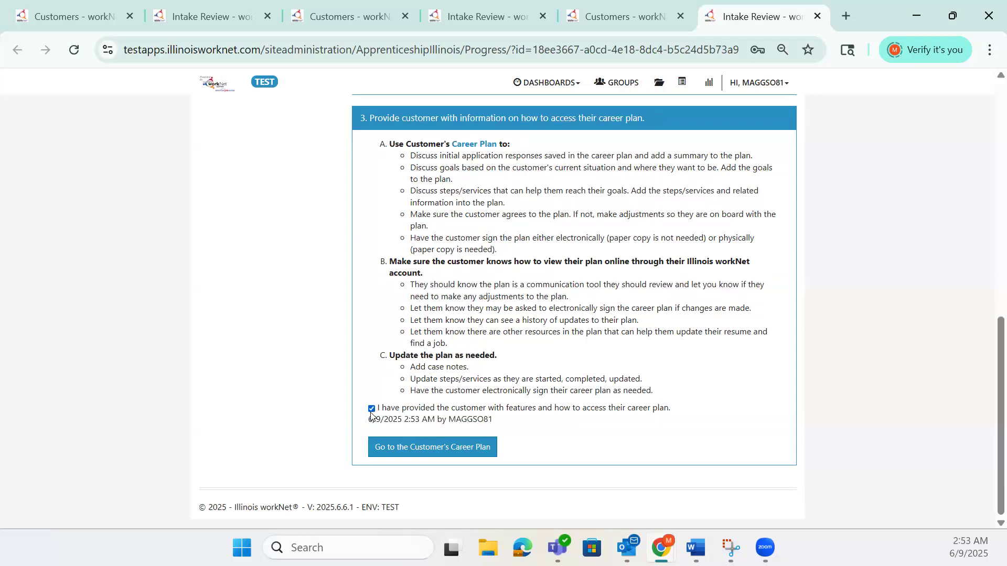
- Go to the customer's career plan overview, then return to the Intake Review
{"action": "left_click", "coordinate": [390, 449]}
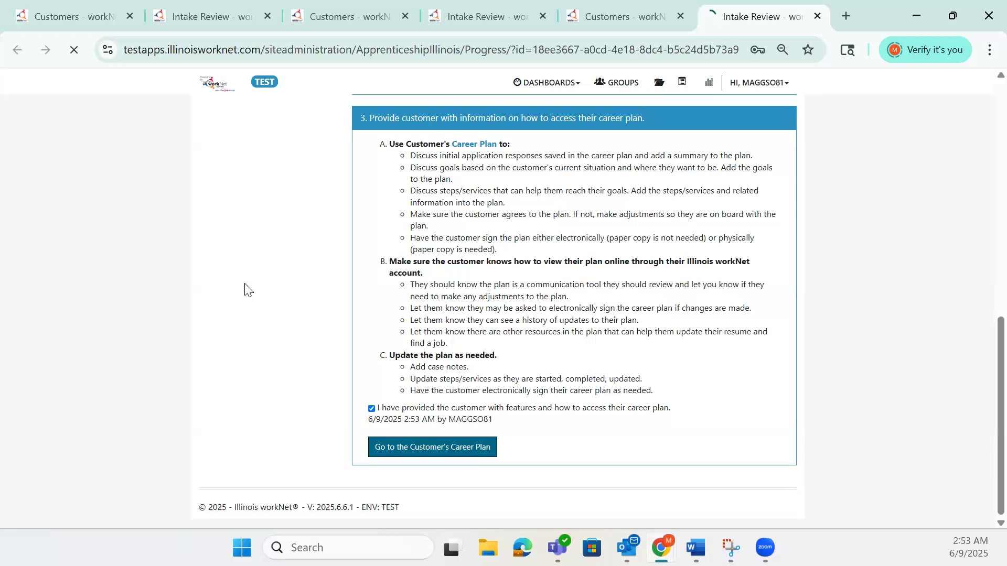
{"action": "scroll", "coordinate": [245, 288], "scroll_direction": "up", "scroll_amount": 3}
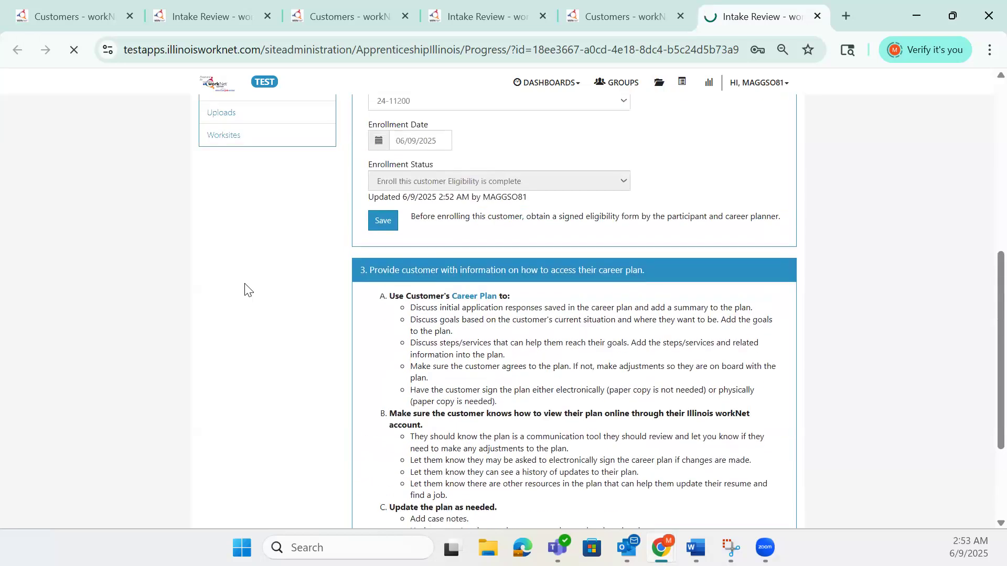
{"action": "scroll", "coordinate": [264, 292], "scroll_direction": "up", "scroll_amount": 7}
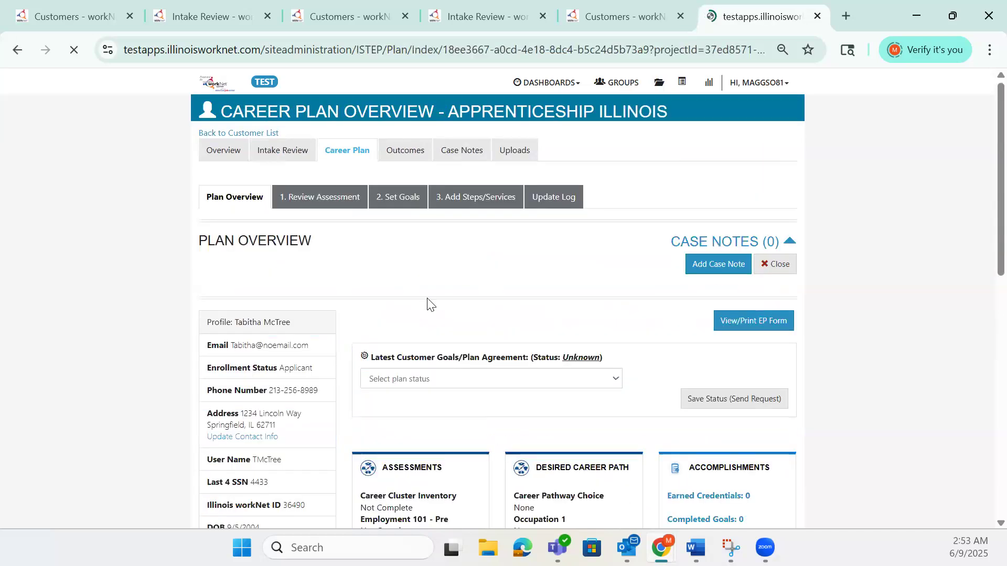
{"action": "left_click", "coordinate": [296, 152]}
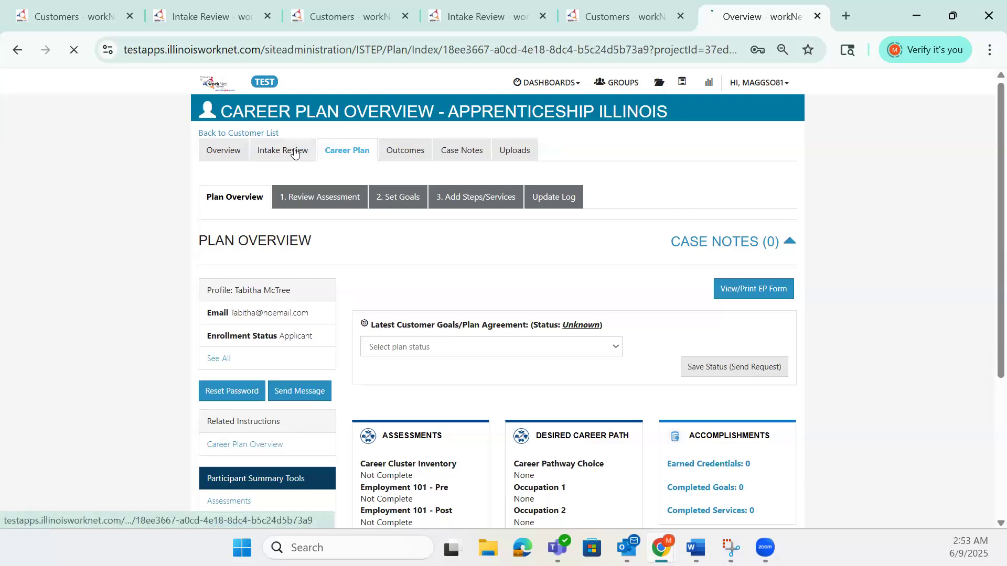